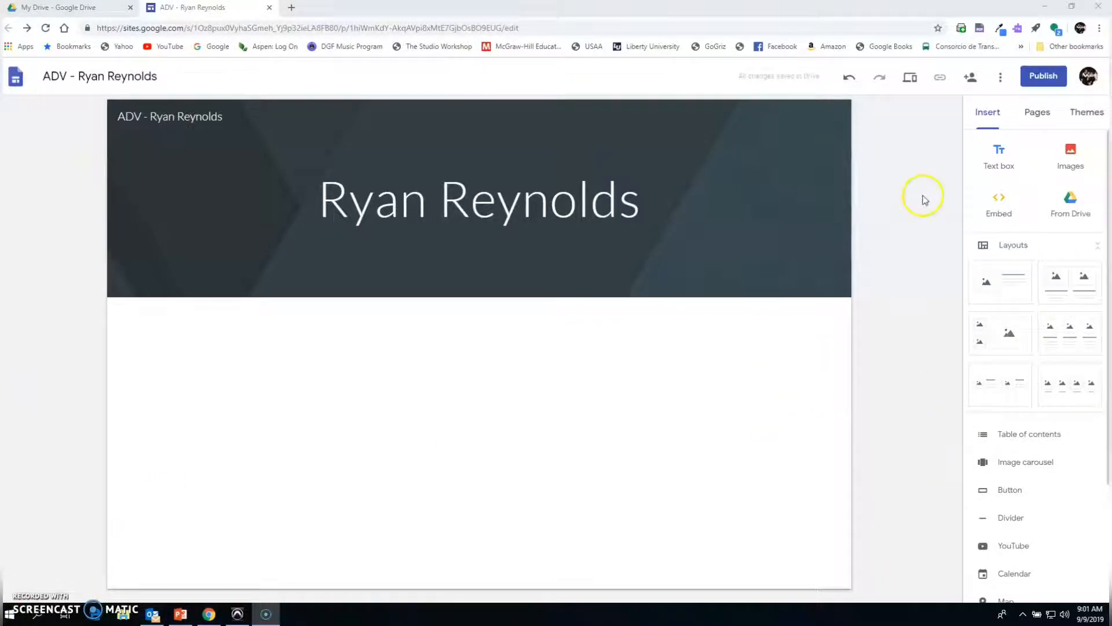
Add two new pages to the site, named Creating and Performing.
{"action": "left_click", "coordinate": [1036, 114]}
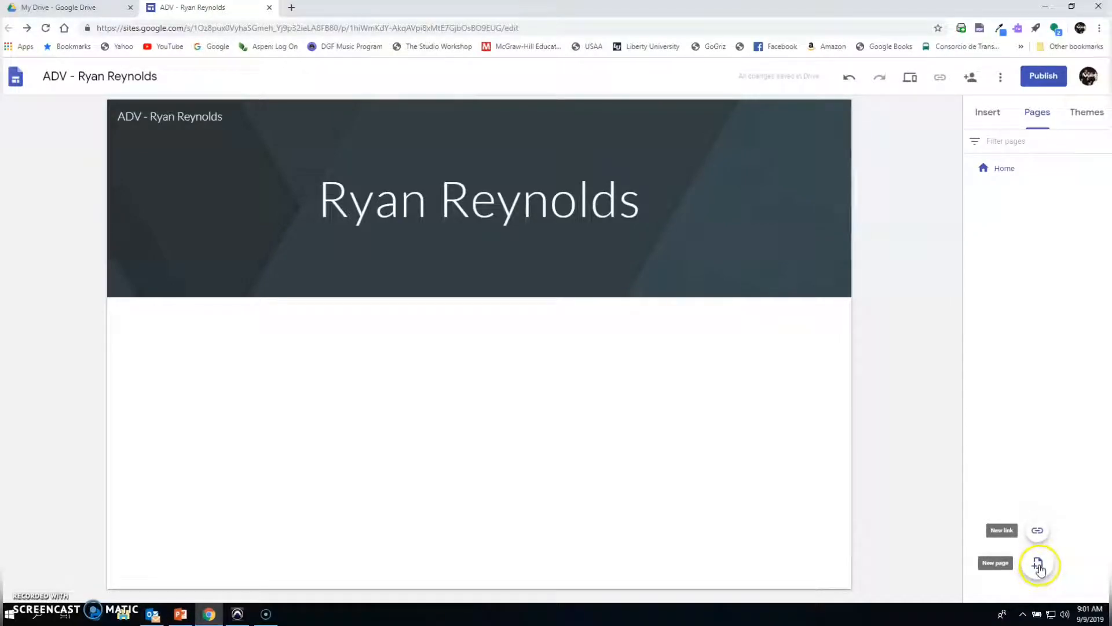
{"action": "left_click", "coordinate": [1038, 565]}
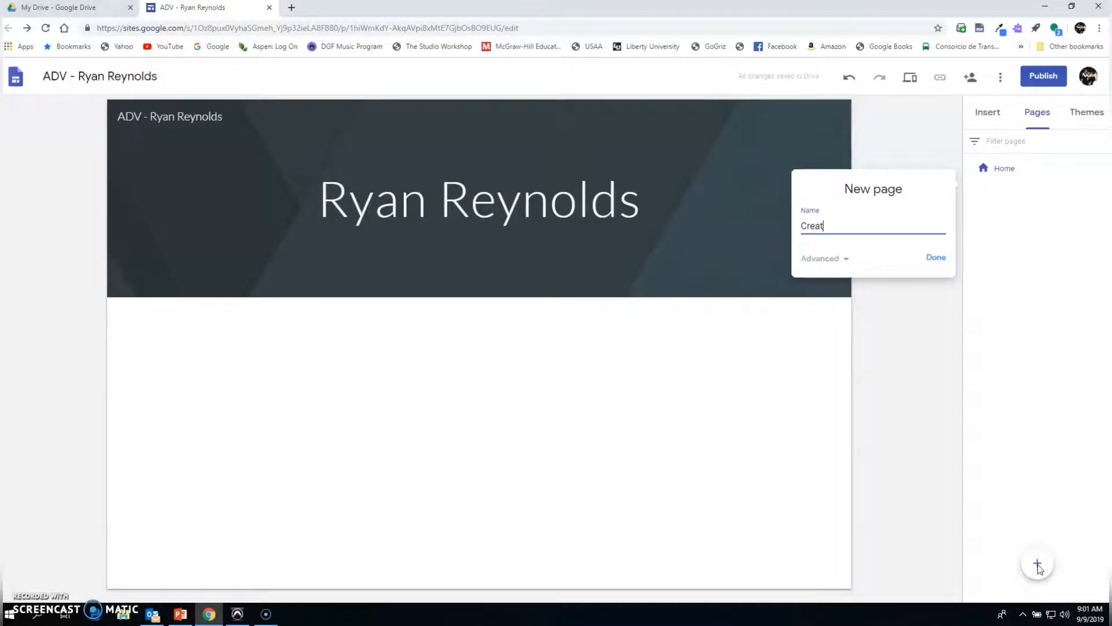
{"action": "key", "text": "Return"}
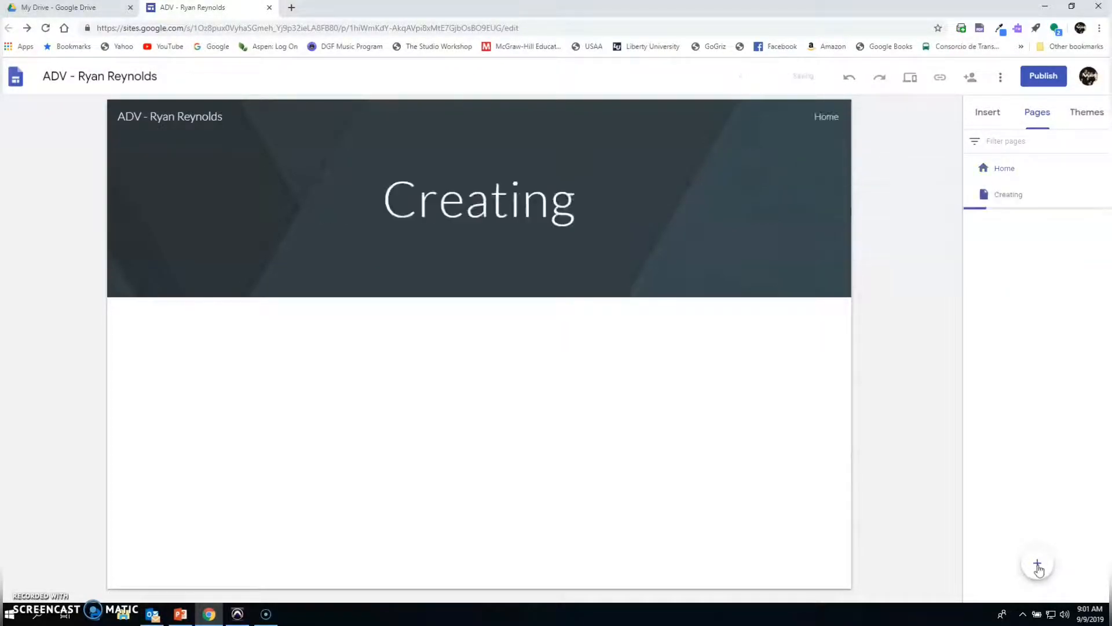
{"action": "mouse_move", "coordinate": [1036, 561]}
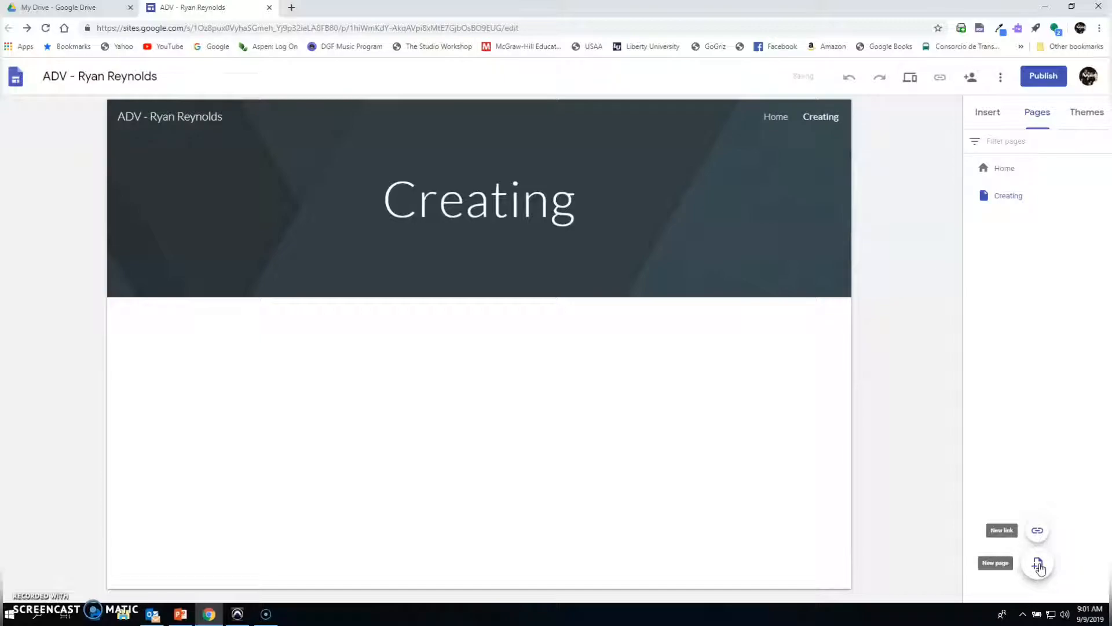
{"action": "left_click", "coordinate": [1037, 564]}
{"action": "type", "text": "Performing"}
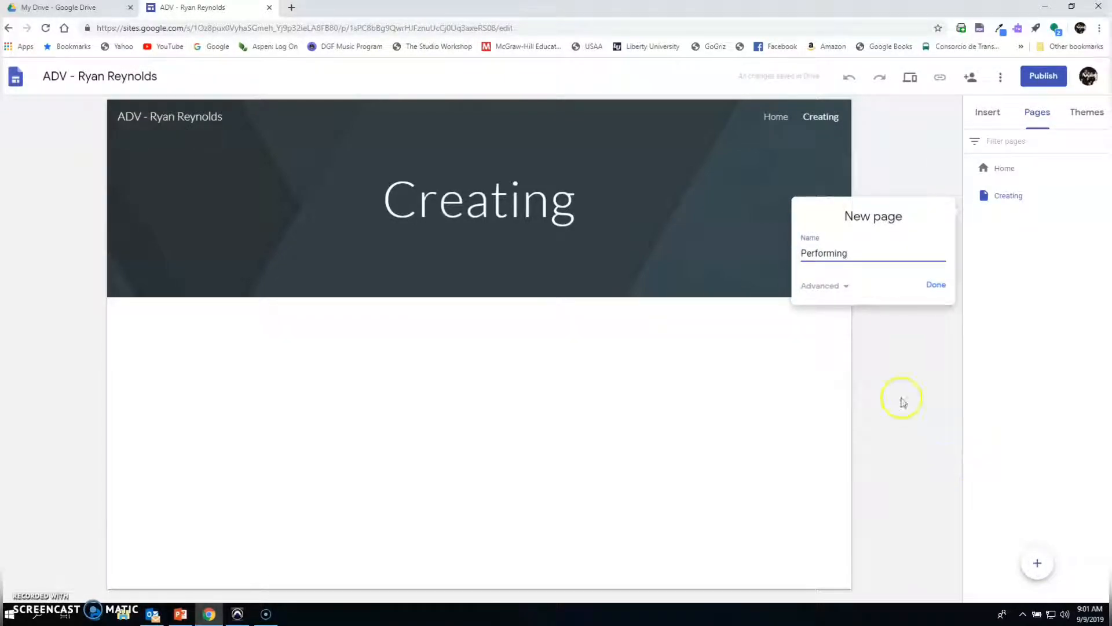
{"action": "left_click", "coordinate": [940, 284]}
Add two more pages to the site, named Responding and Connecting.
{"action": "mouse_move", "coordinate": [1041, 565]}
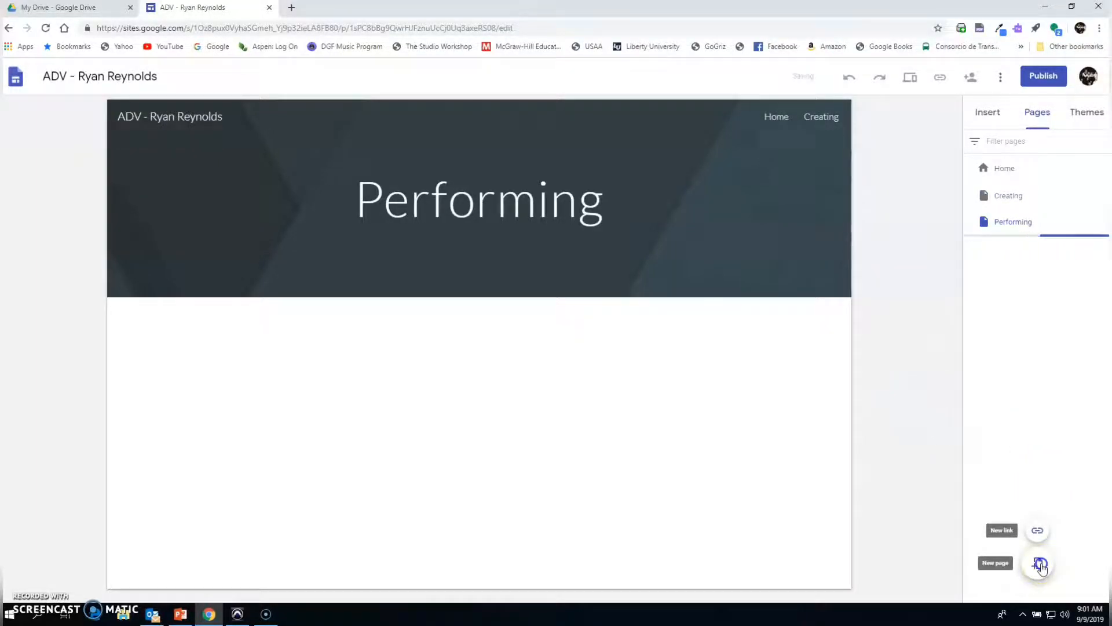
{"action": "left_click", "coordinate": [1041, 565]}
{"action": "type", "text": "Responding"}
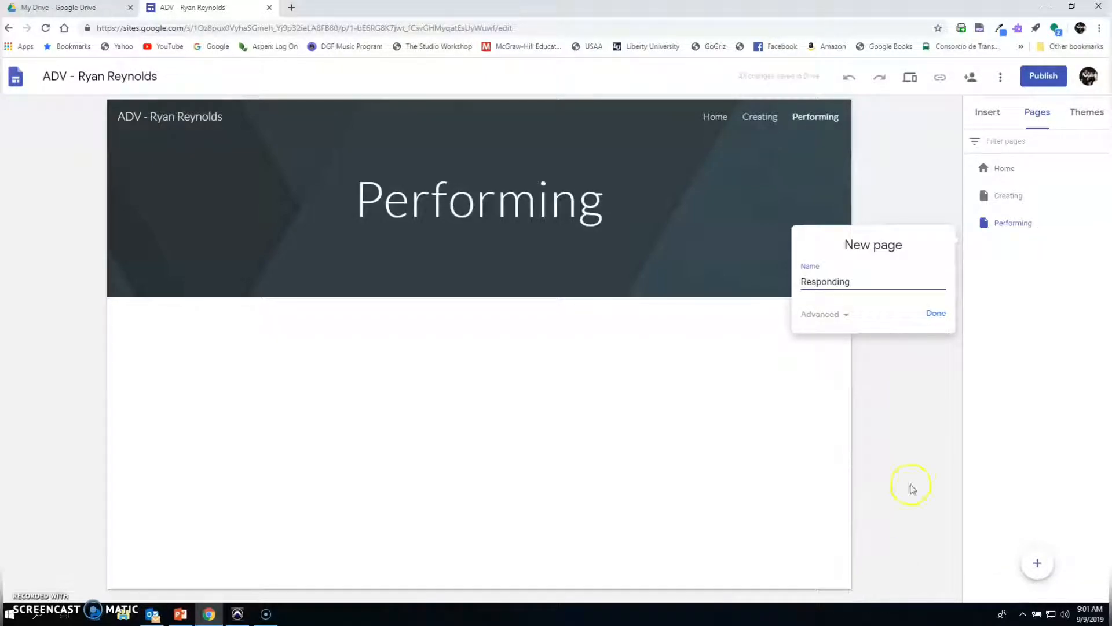
{"action": "left_click", "coordinate": [937, 313]}
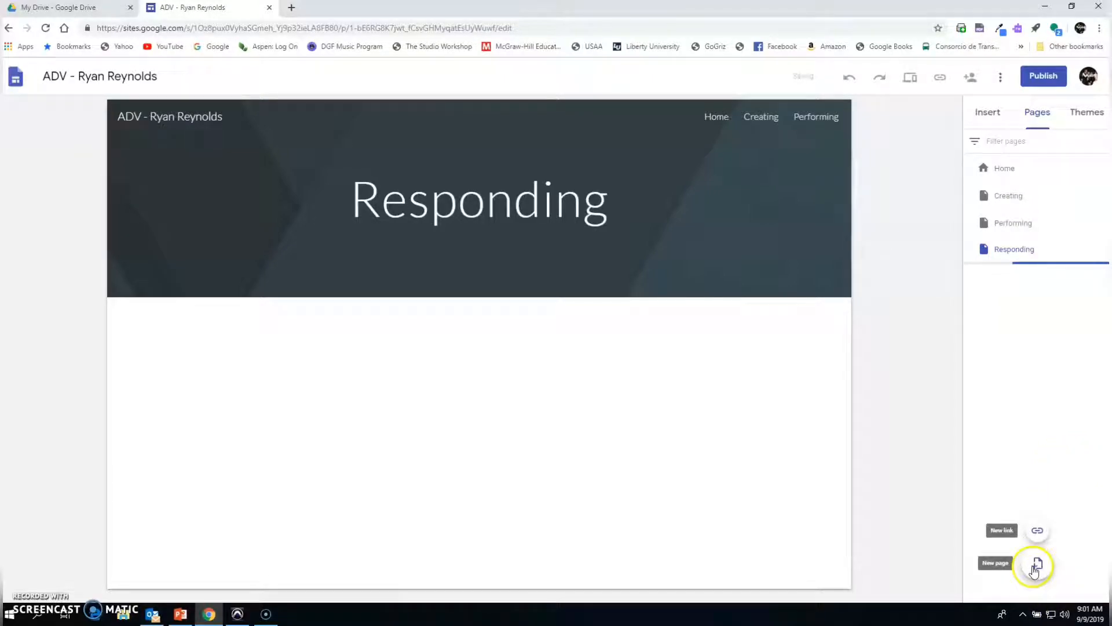
{"action": "left_click", "coordinate": [1036, 566]}
{"action": "type", "text": "Connecting"}
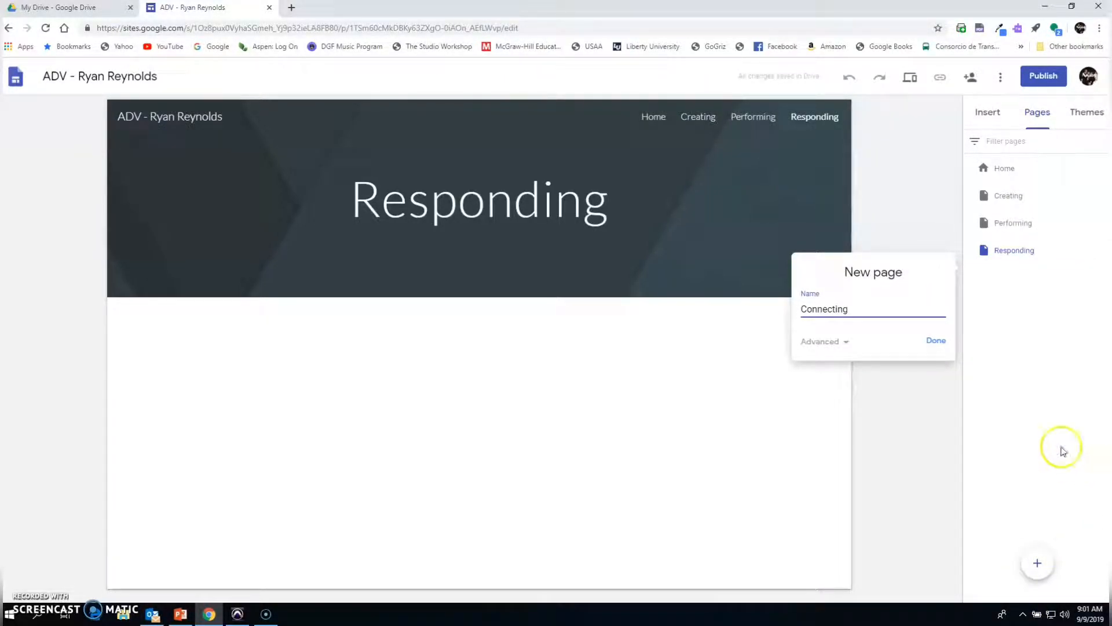
{"action": "left_click", "coordinate": [934, 341]}
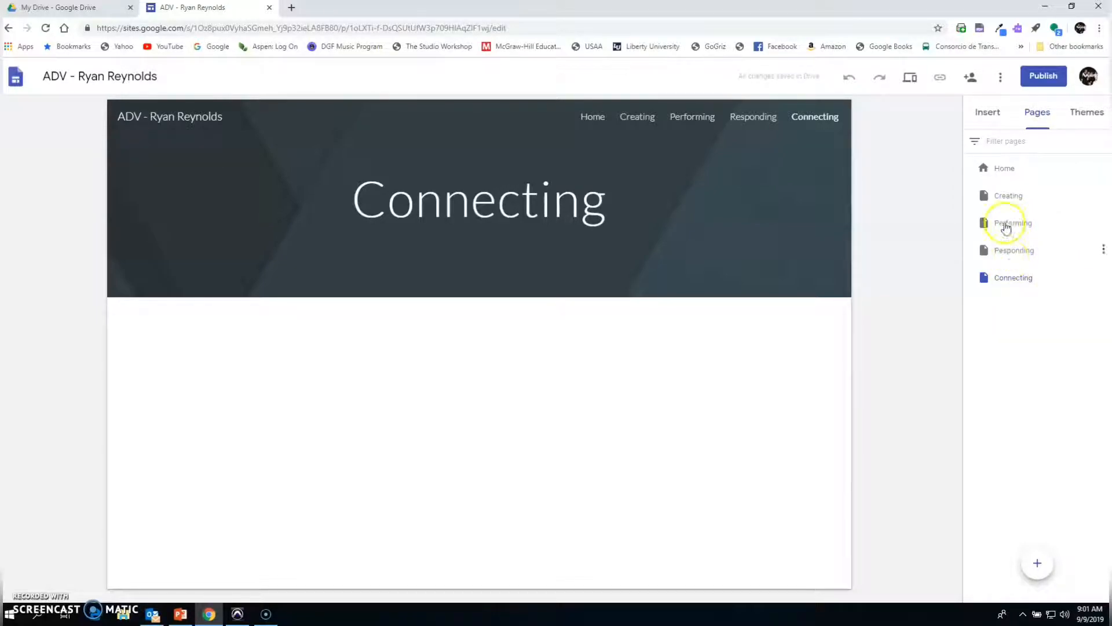
Go to the Home page and open the image selection for its header background.
{"action": "left_click", "coordinate": [1006, 172]}
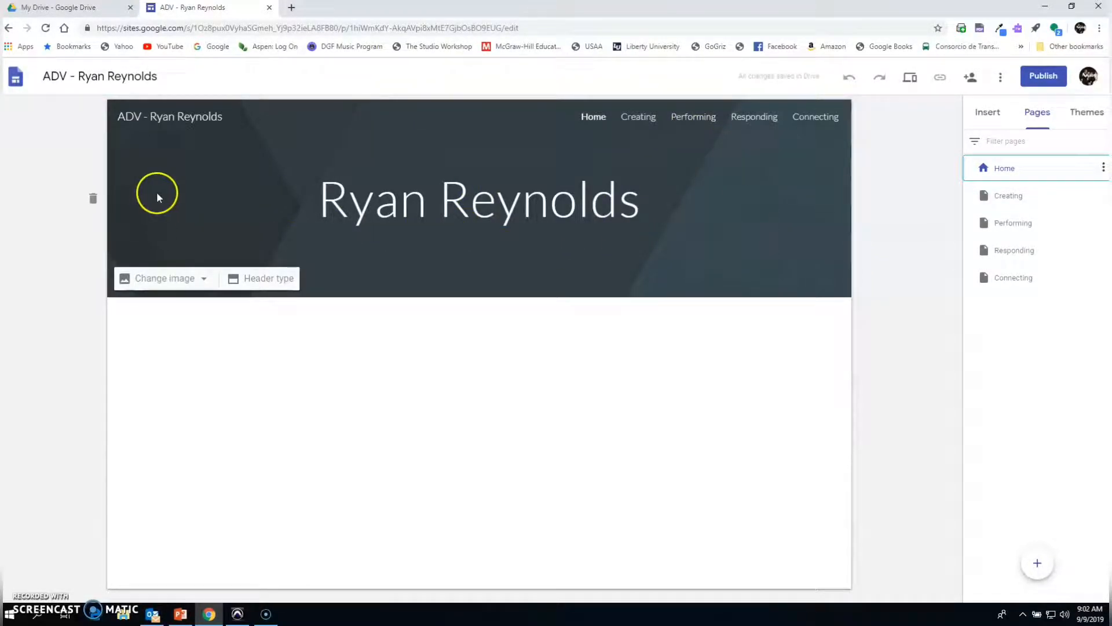
{"action": "left_click", "coordinate": [201, 281]}
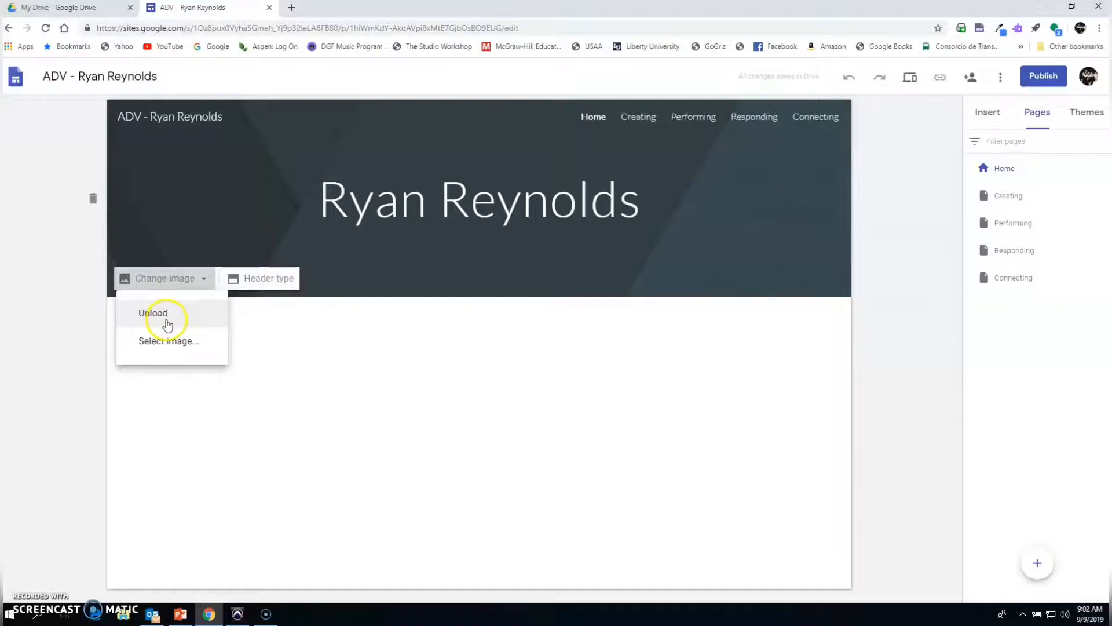
{"action": "left_click", "coordinate": [178, 342]}
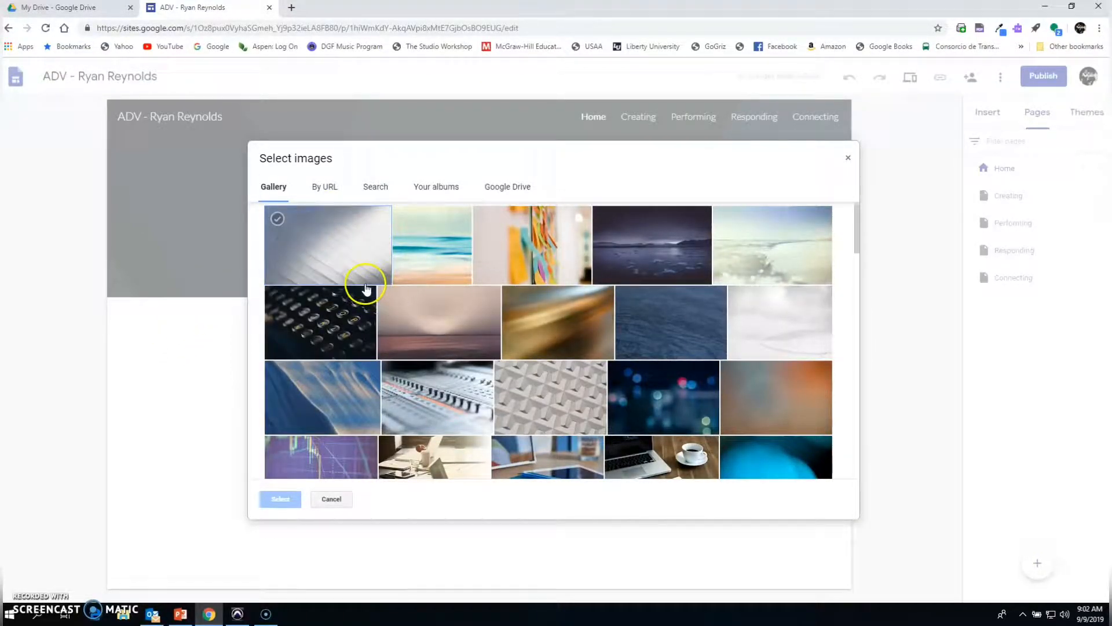
Look through the available header image sources: the gallery, image search, own albums and Google Drive.
{"action": "scroll", "coordinate": [362, 284], "scroll_direction": "down", "scroll_amount": 10}
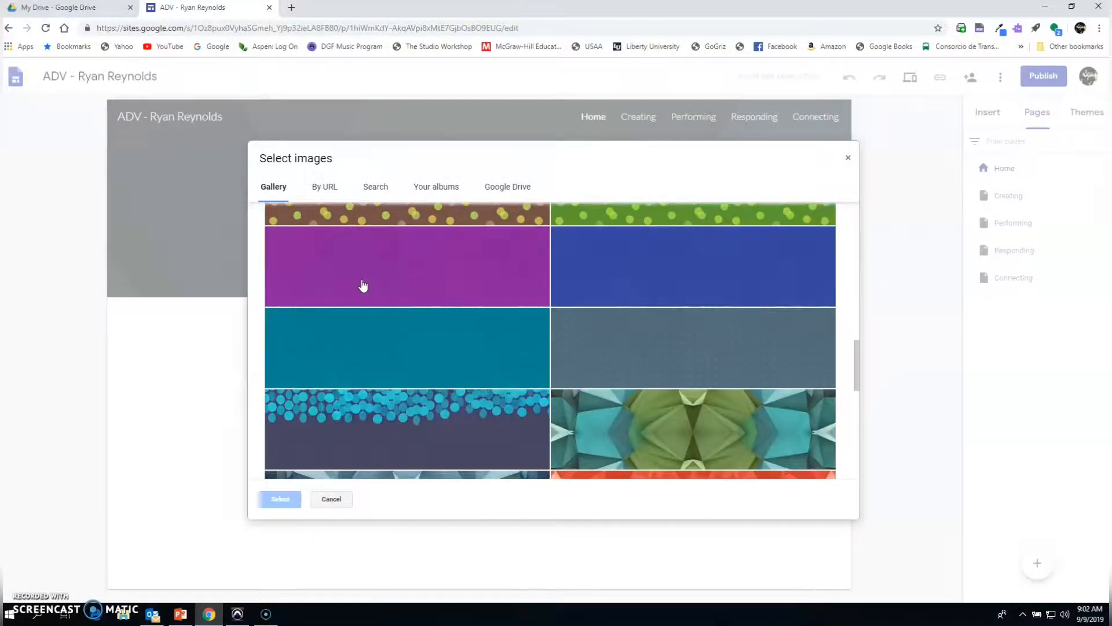
{"action": "scroll", "coordinate": [362, 284], "scroll_direction": "down", "scroll_amount": 5}
{"action": "scroll", "coordinate": [361, 290], "scroll_direction": "up", "scroll_amount": 8}
{"action": "scroll", "coordinate": [361, 288], "scroll_direction": "up", "scroll_amount": 10}
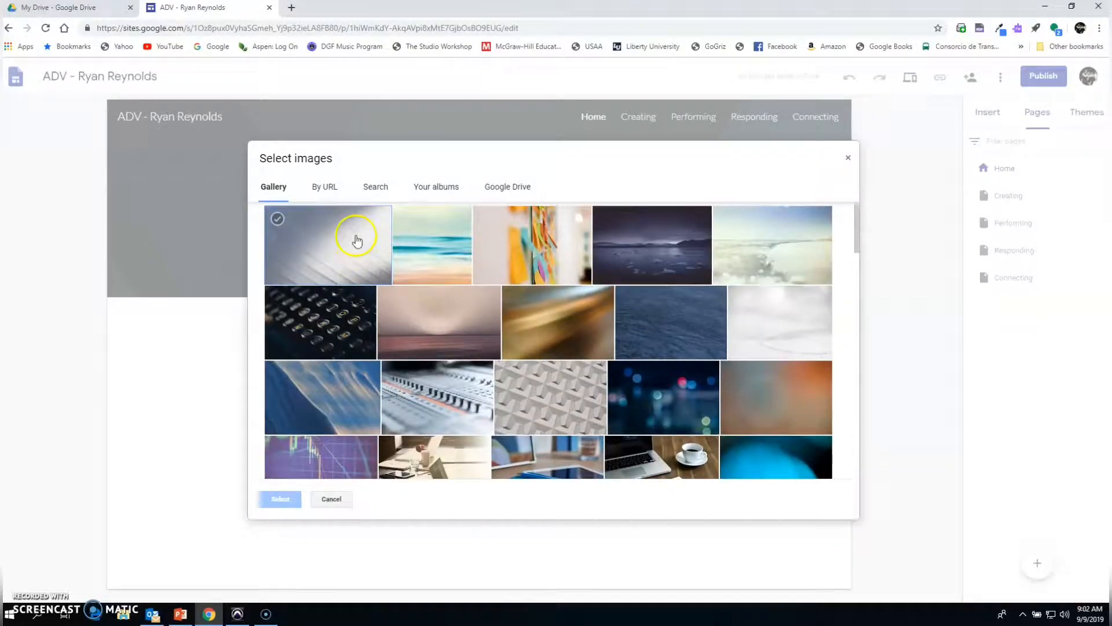
{"action": "left_click", "coordinate": [380, 190]}
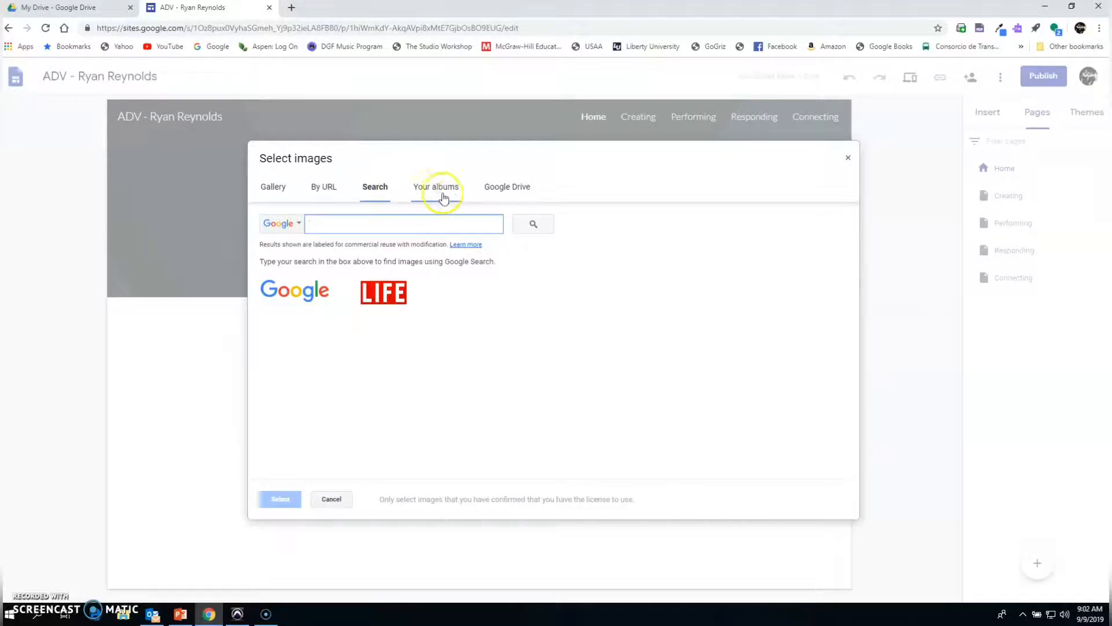
{"action": "left_click", "coordinate": [438, 191]}
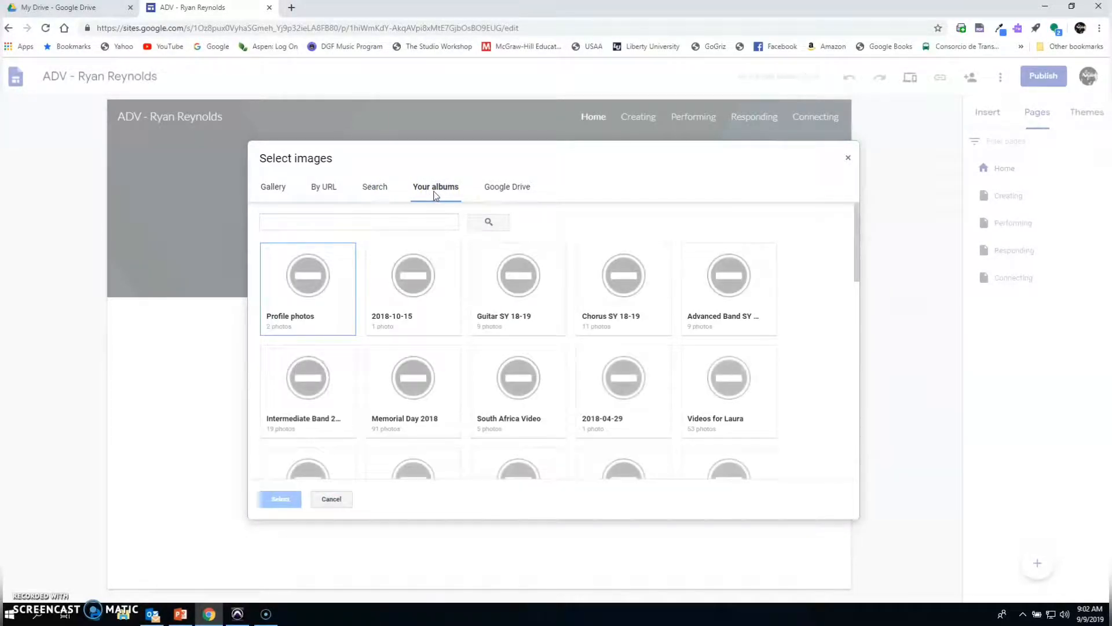
{"action": "left_click", "coordinate": [442, 193]}
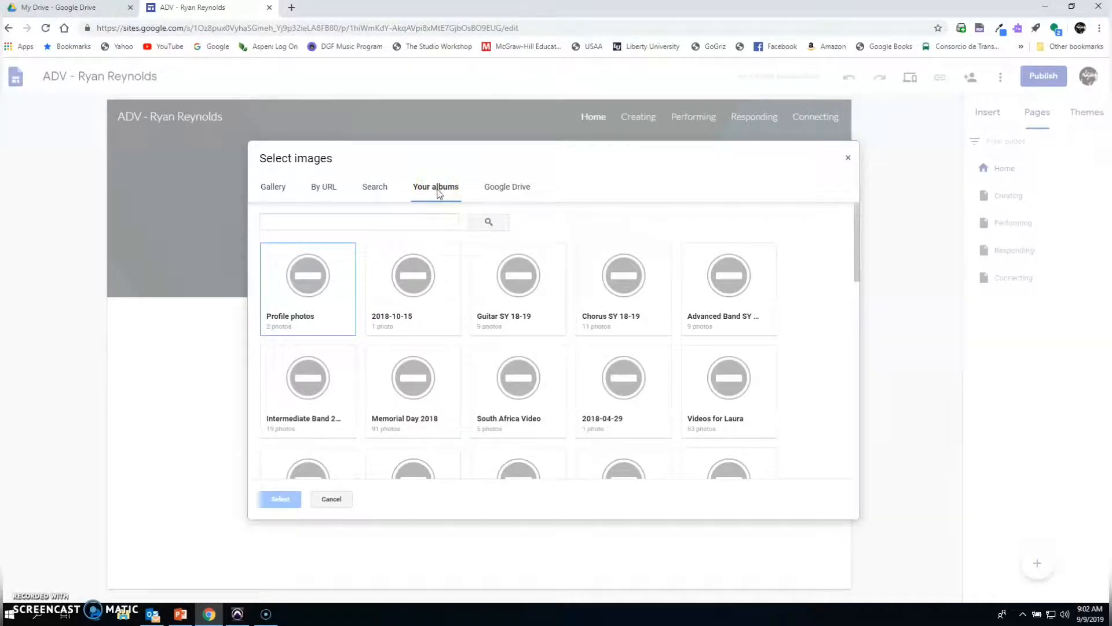
{"action": "left_click", "coordinate": [497, 188]}
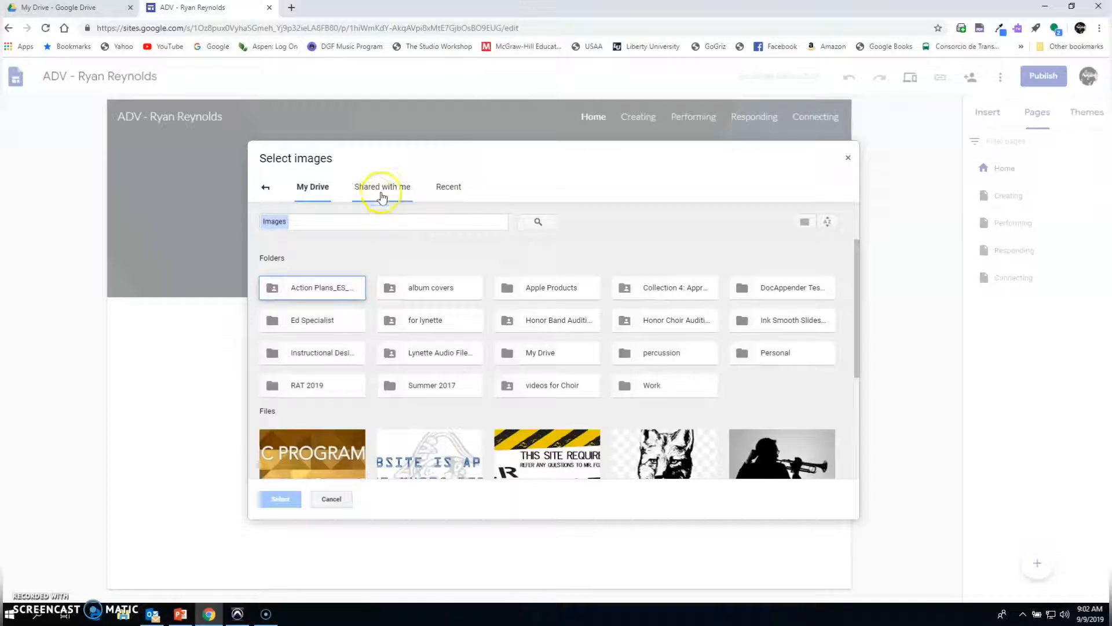
{"action": "left_click", "coordinate": [266, 188]}
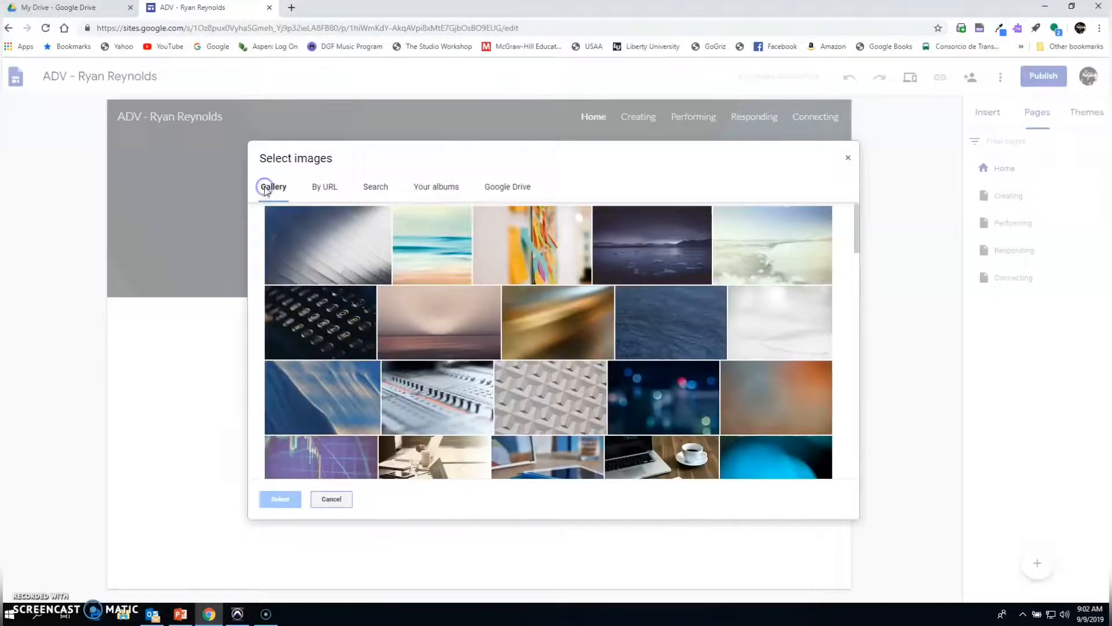
{"action": "left_click", "coordinate": [368, 197]}
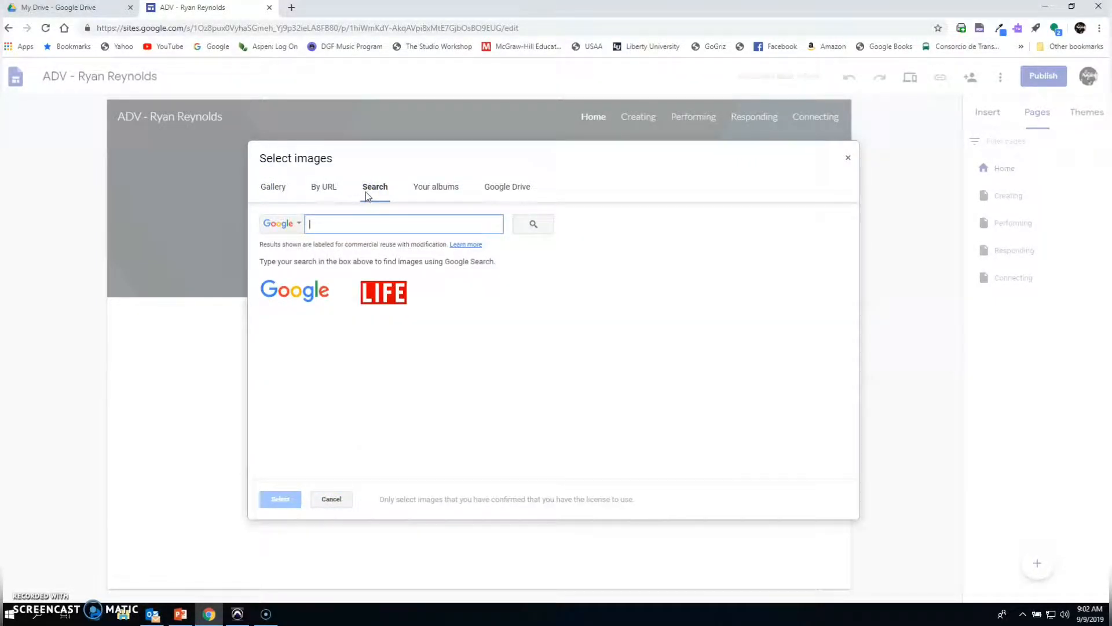
{"action": "left_click", "coordinate": [343, 224]}
{"action": "left_click", "coordinate": [311, 297]}
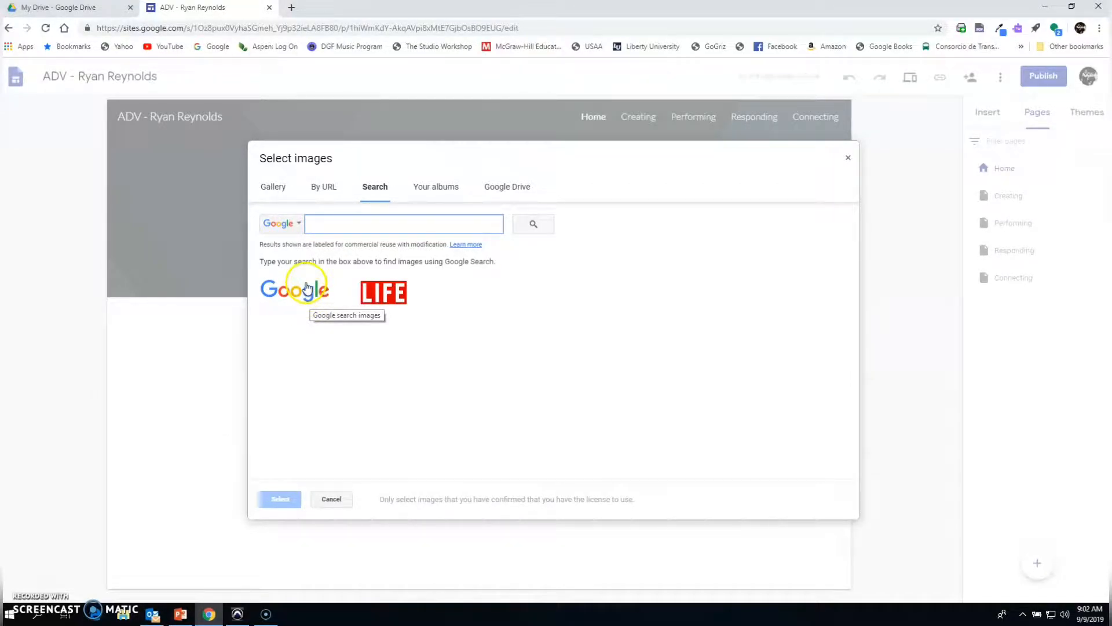
{"action": "left_click", "coordinate": [310, 288]}
{"action": "left_click", "coordinate": [292, 8]}
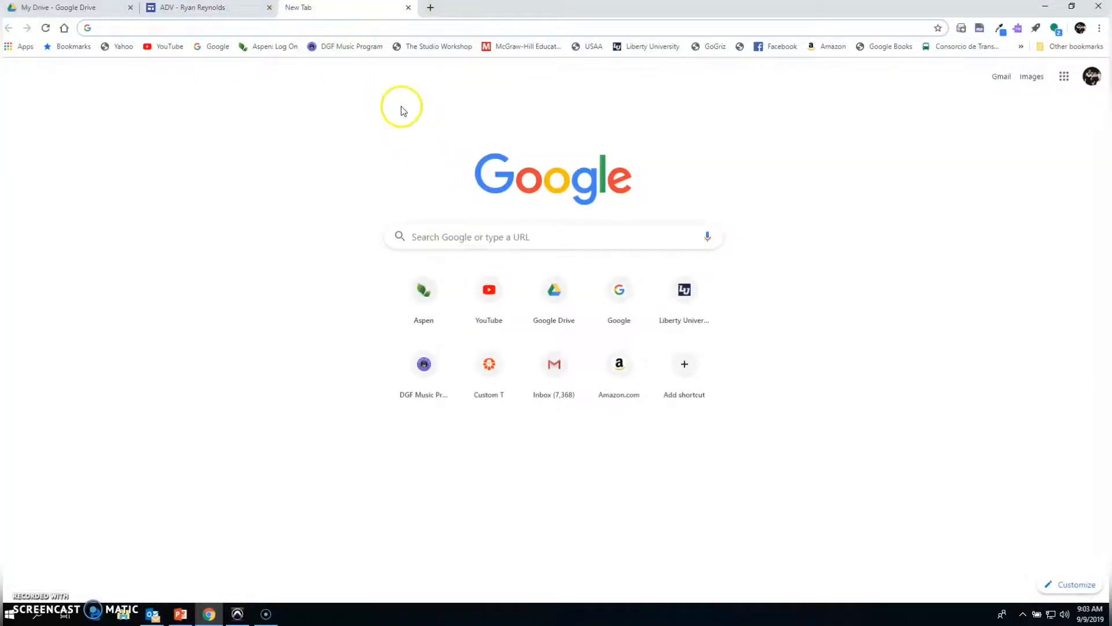
{"action": "left_click", "coordinate": [409, 8]}
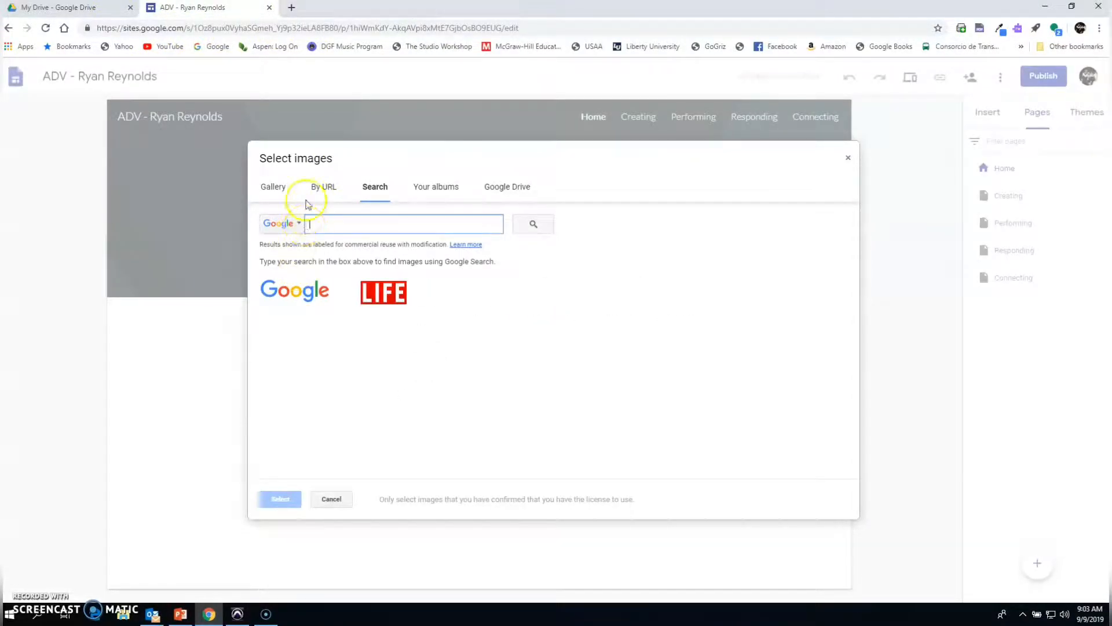
{"action": "left_click", "coordinate": [323, 186]}
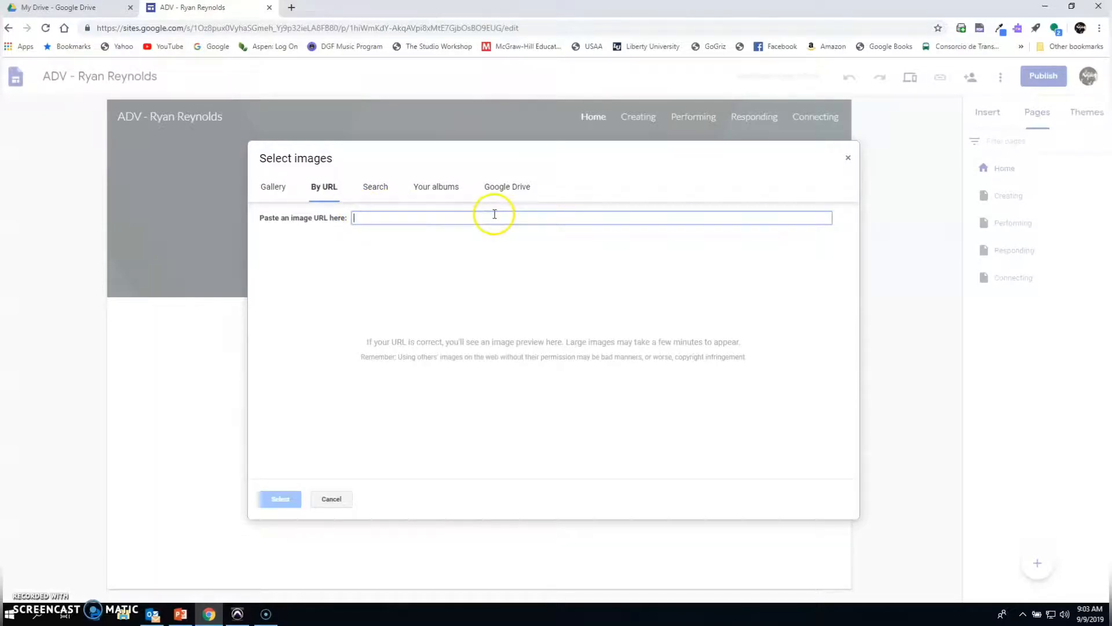
Search Google images for "Band" and set the photo of a conductor with uniformed, seated musicians as the Home page's header image.
{"action": "left_click", "coordinate": [383, 189]}
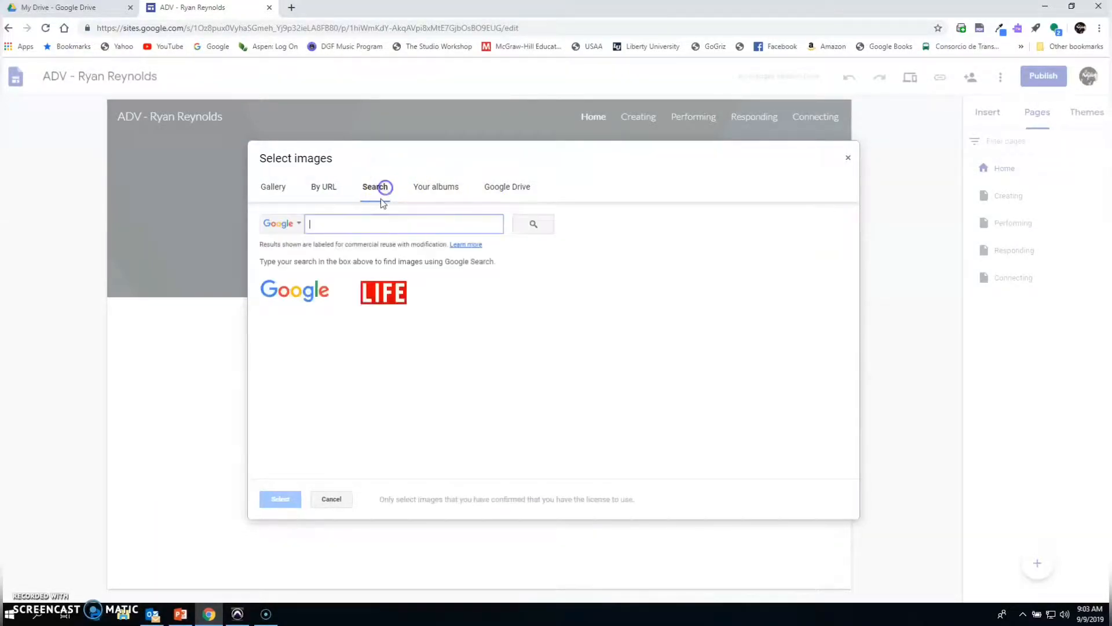
{"action": "left_click", "coordinate": [384, 227]}
{"action": "type", "text": "Band"}
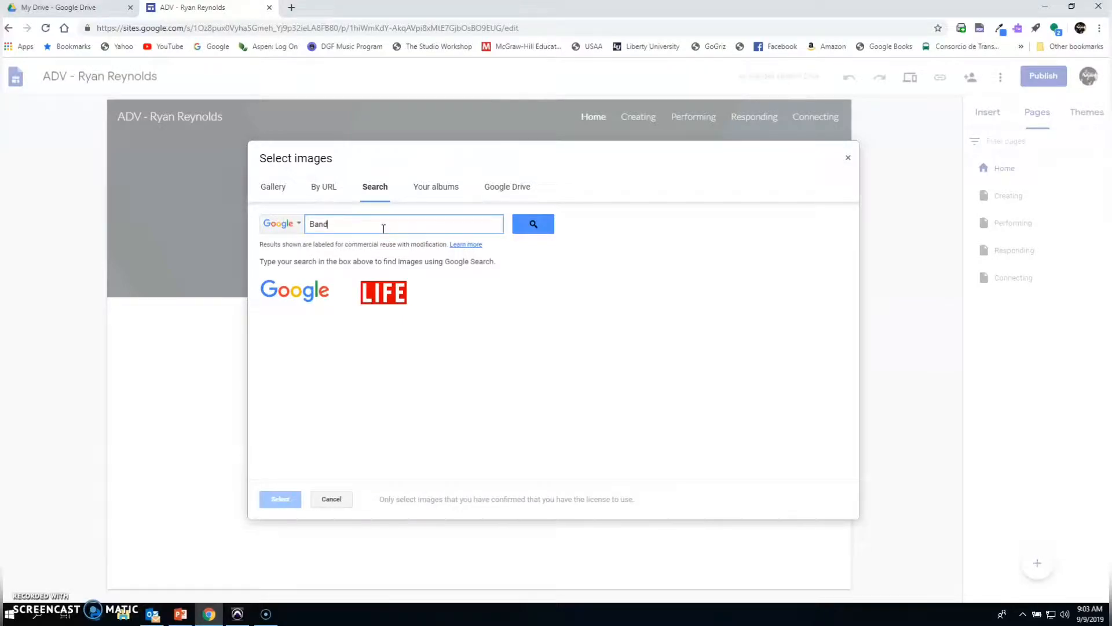
{"action": "key", "text": "Return"}
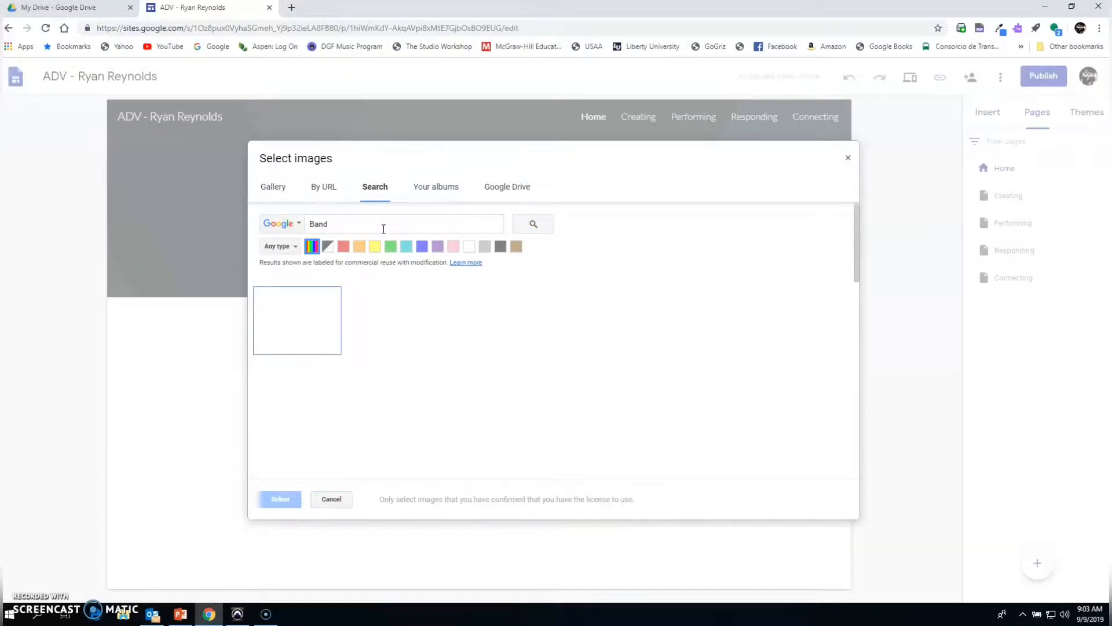
{"action": "left_click", "coordinate": [272, 345]}
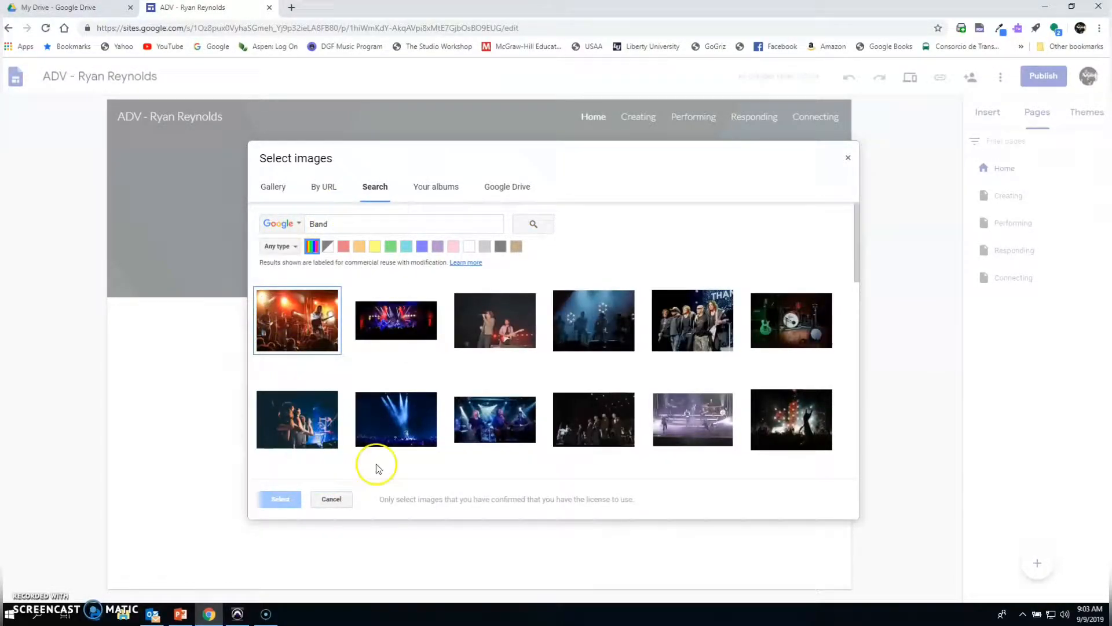
{"action": "scroll", "coordinate": [383, 421], "scroll_direction": "down", "scroll_amount": 5}
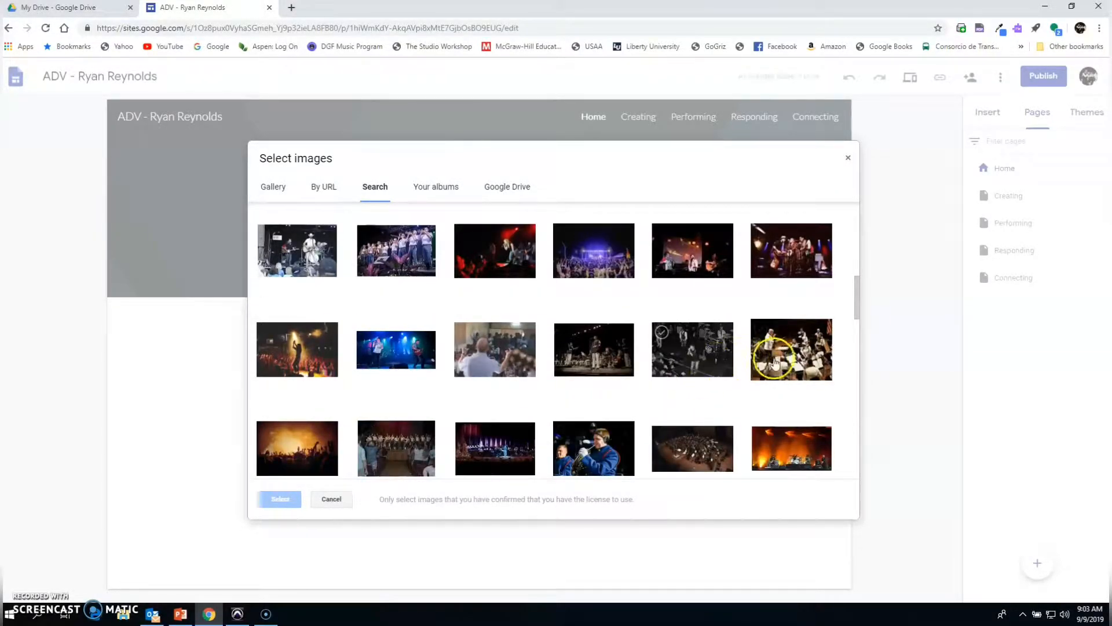
{"action": "left_click", "coordinate": [770, 360]}
{"action": "left_click", "coordinate": [280, 499]}
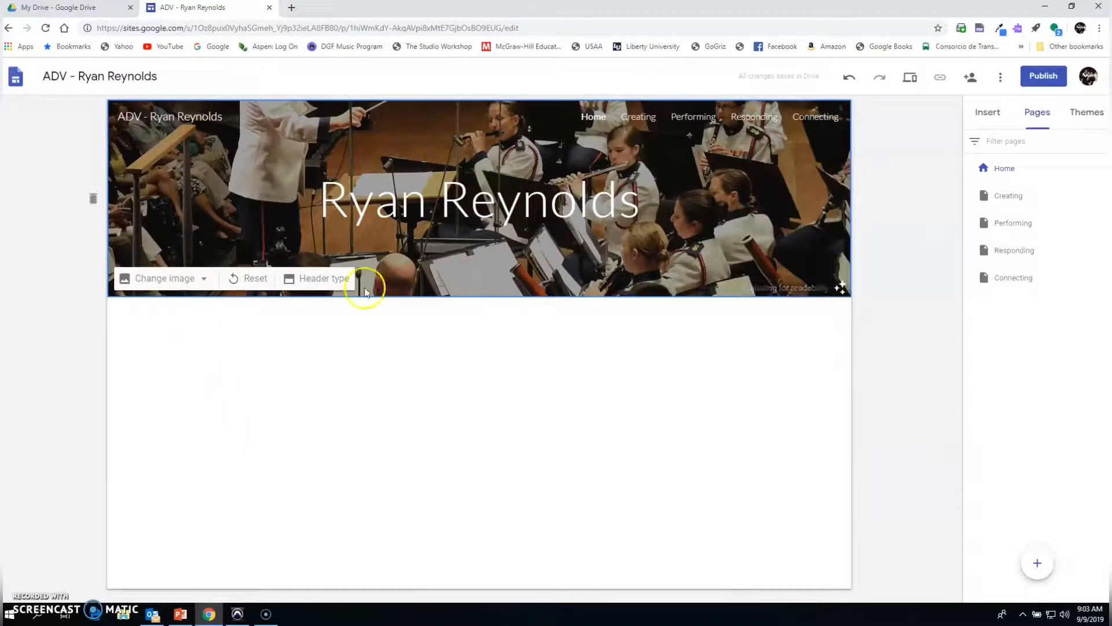
Change the Home page's header type to Large banner.
{"action": "left_click", "coordinate": [325, 285]}
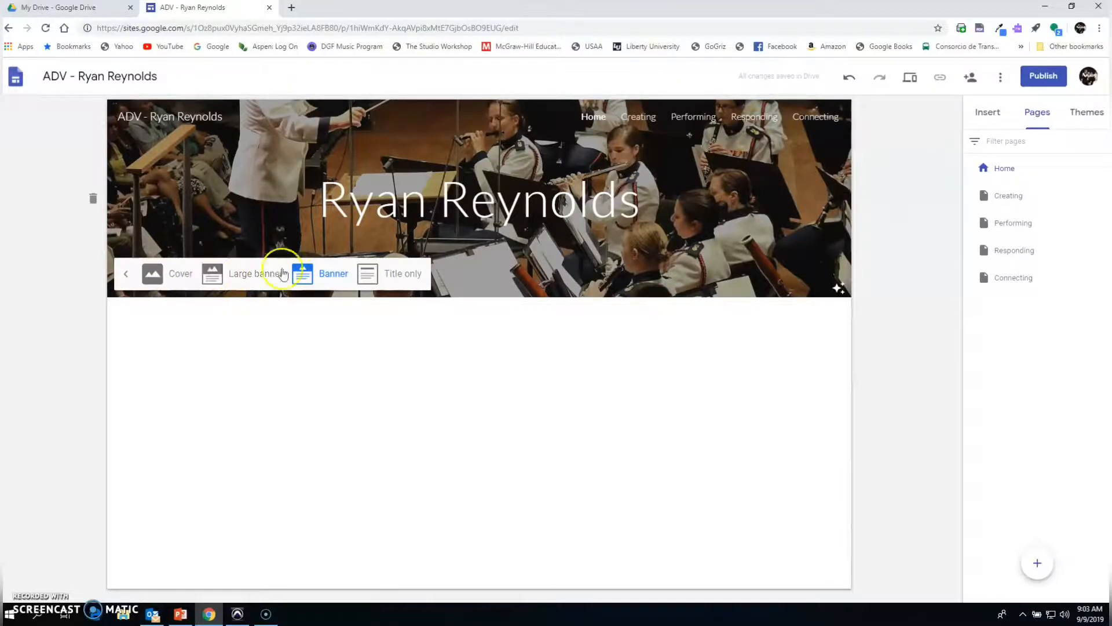
{"action": "left_click", "coordinate": [238, 278]}
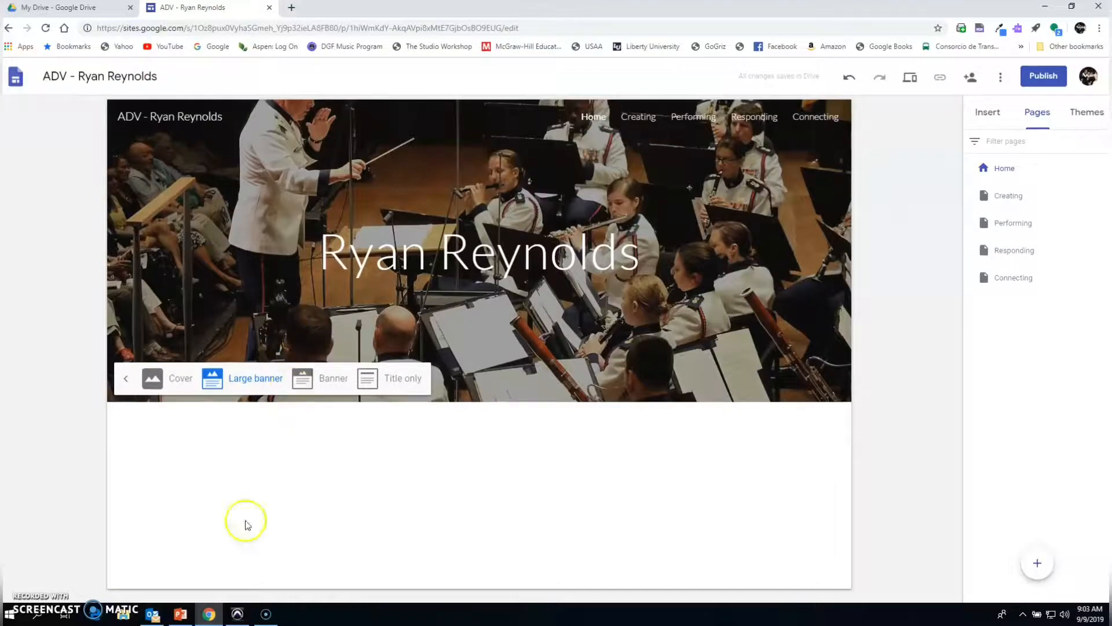
{"action": "left_click", "coordinate": [392, 449]}
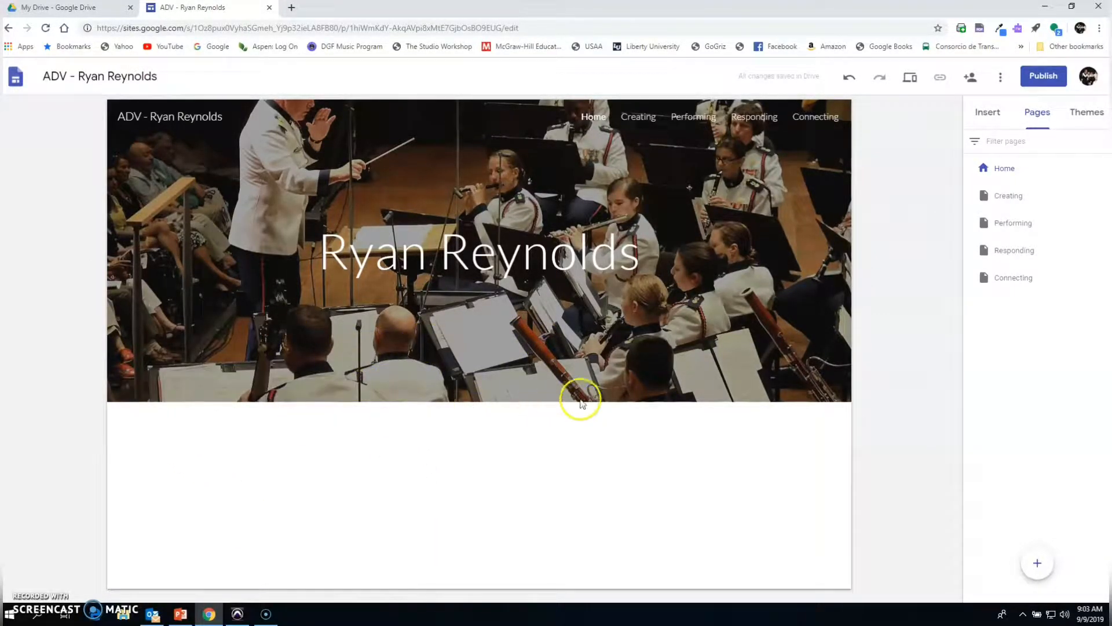
On the Creating page, search Google images for "writing music" and set the photo of a pen lying on sheet music as the header image.
{"action": "left_click", "coordinate": [1009, 196]}
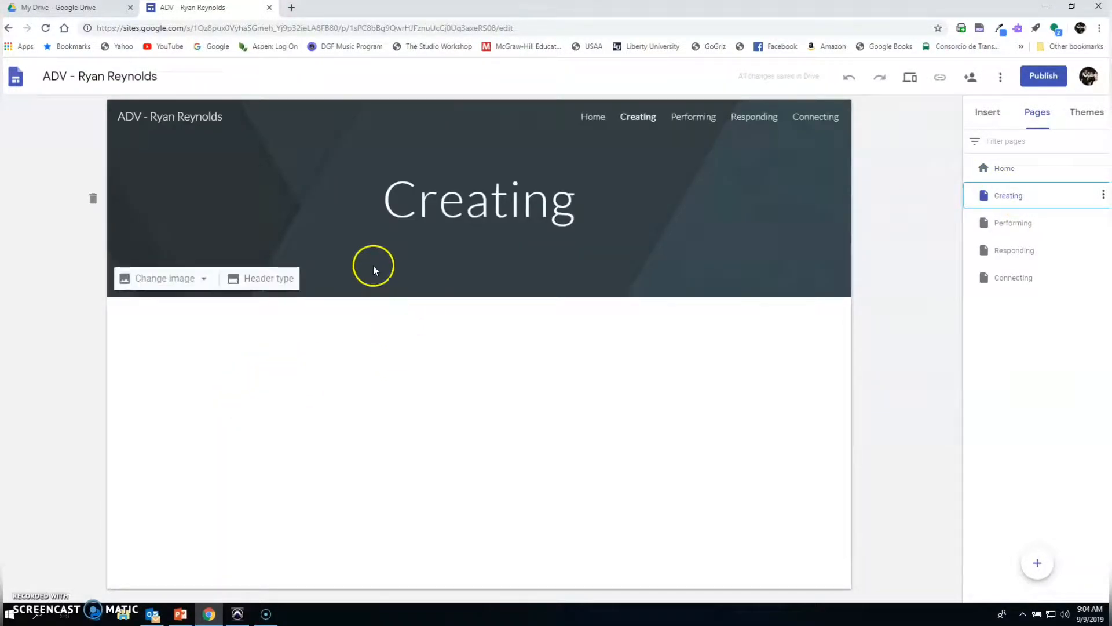
{"action": "left_click", "coordinate": [202, 281]}
{"action": "left_click", "coordinate": [177, 355]}
{"action": "left_click", "coordinate": [387, 190]}
{"action": "left_click", "coordinate": [374, 227]}
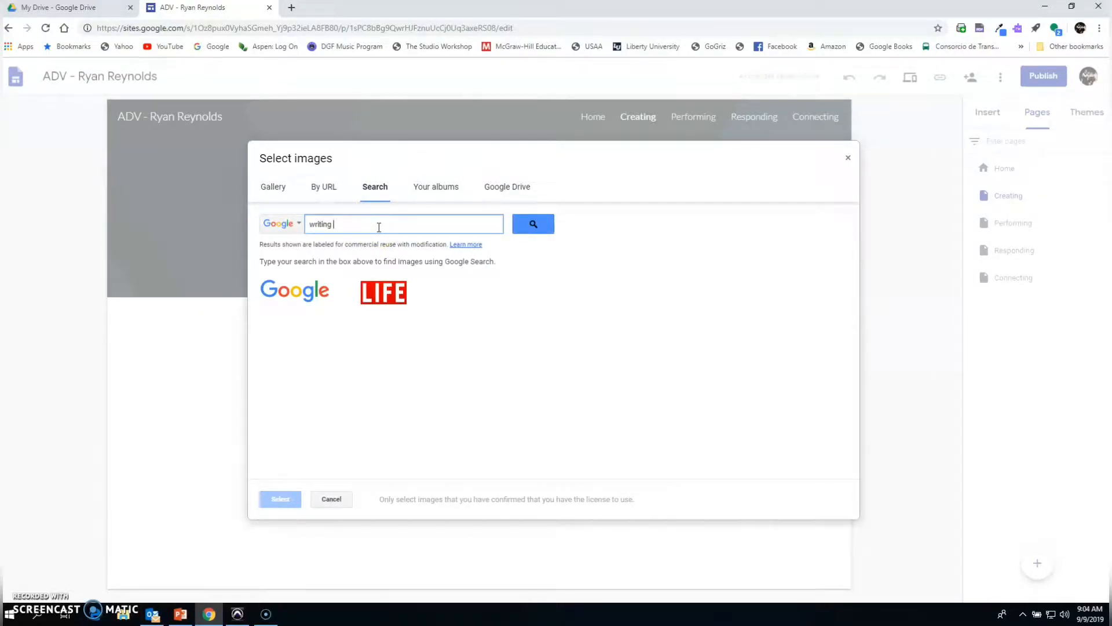
{"action": "type", "text": "c"}
{"action": "key", "text": "Return"}
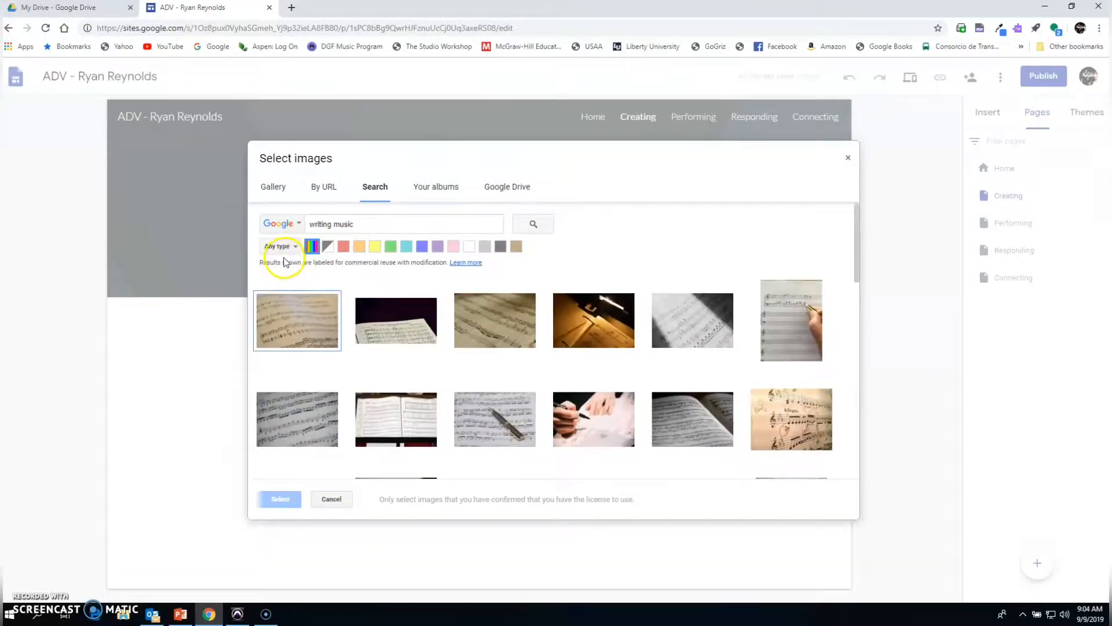
{"action": "left_click", "coordinate": [511, 432]}
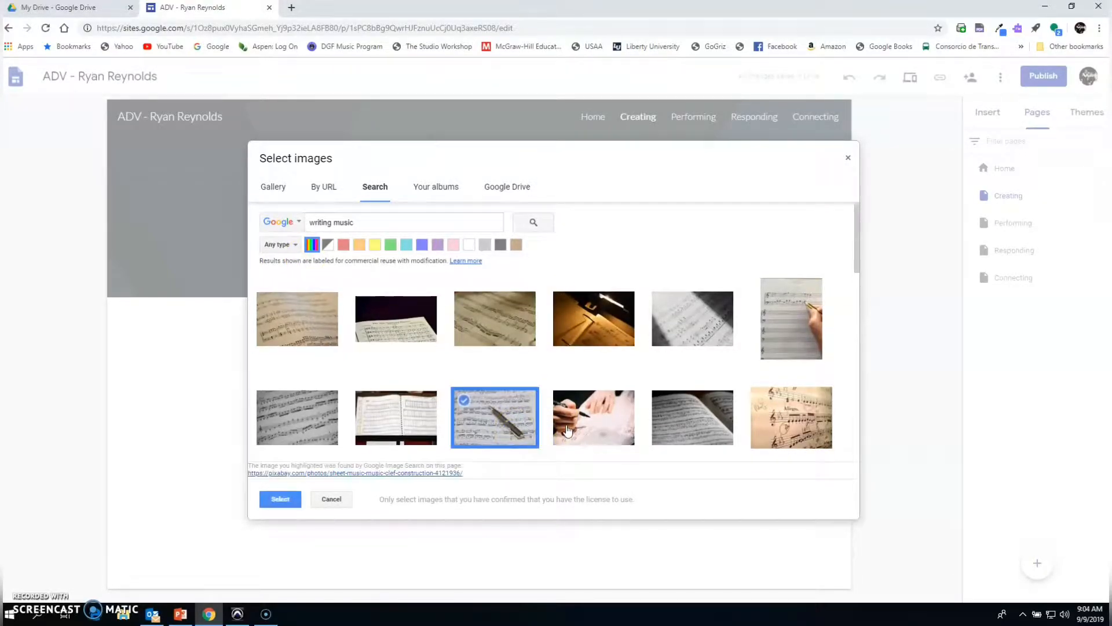
{"action": "left_click", "coordinate": [283, 502]}
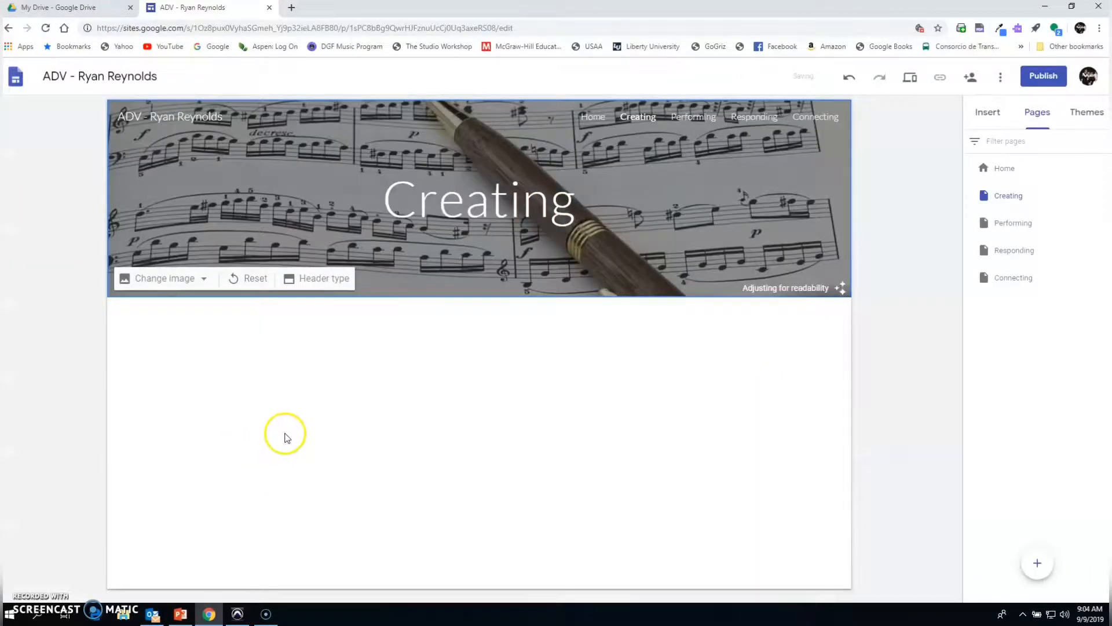
On the Performing page, search Google images for "Trumpet playing" and set the photo of a dark-suited trumpeter on black as the header image.
{"action": "left_click", "coordinate": [694, 117]}
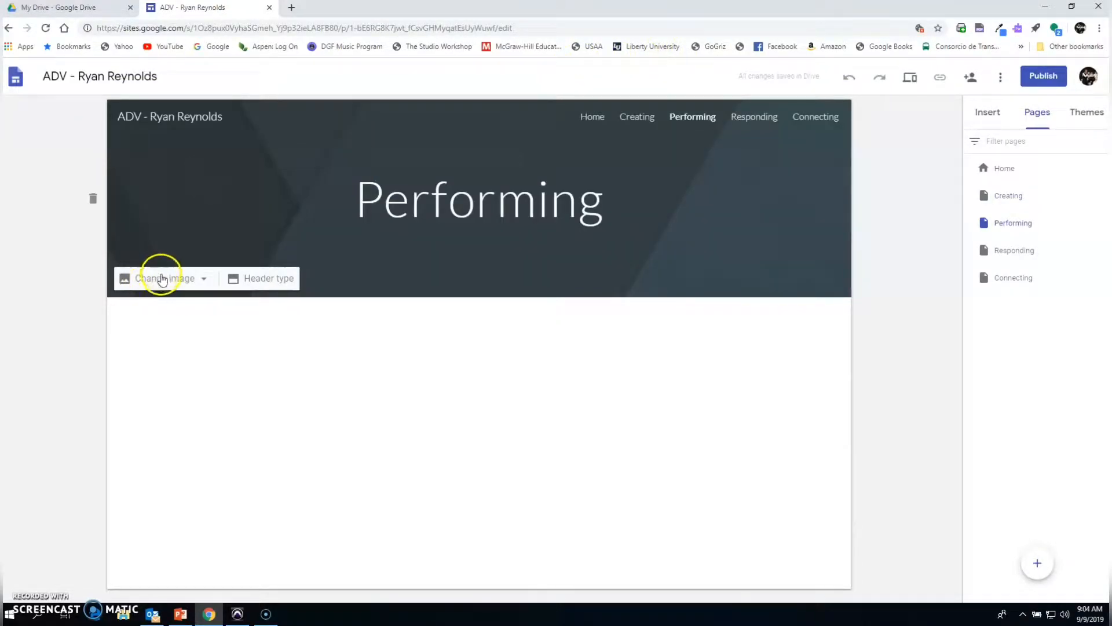
{"action": "left_click", "coordinate": [159, 278]}
{"action": "left_click", "coordinate": [202, 347]}
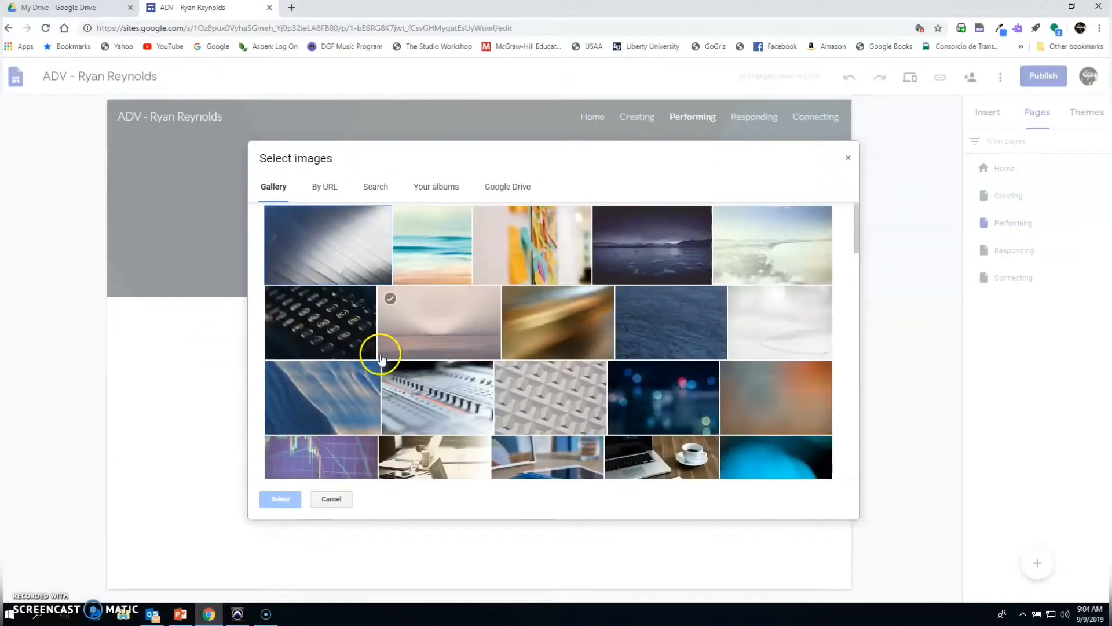
{"action": "left_click", "coordinate": [375, 186]}
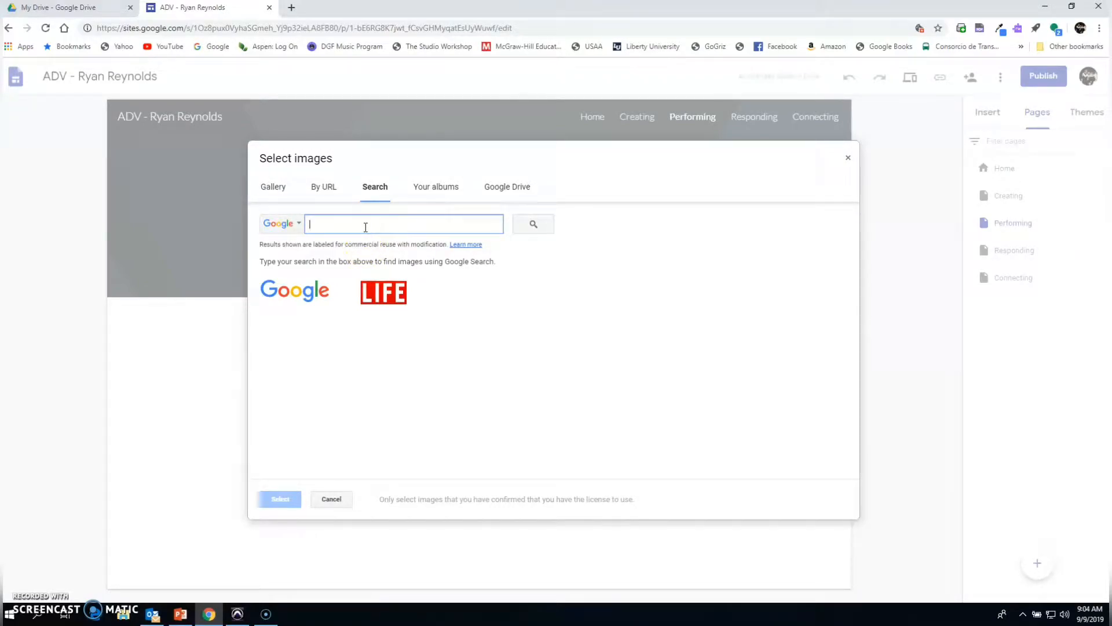
{"action": "type", "text": "Trumpet playing"}
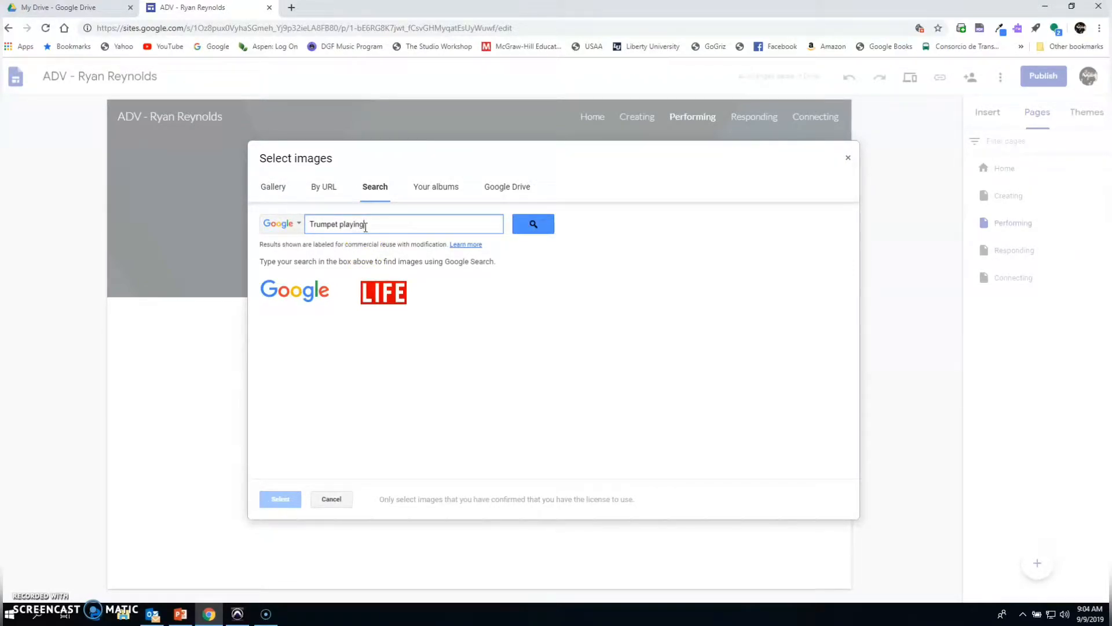
{"action": "key", "text": "Return"}
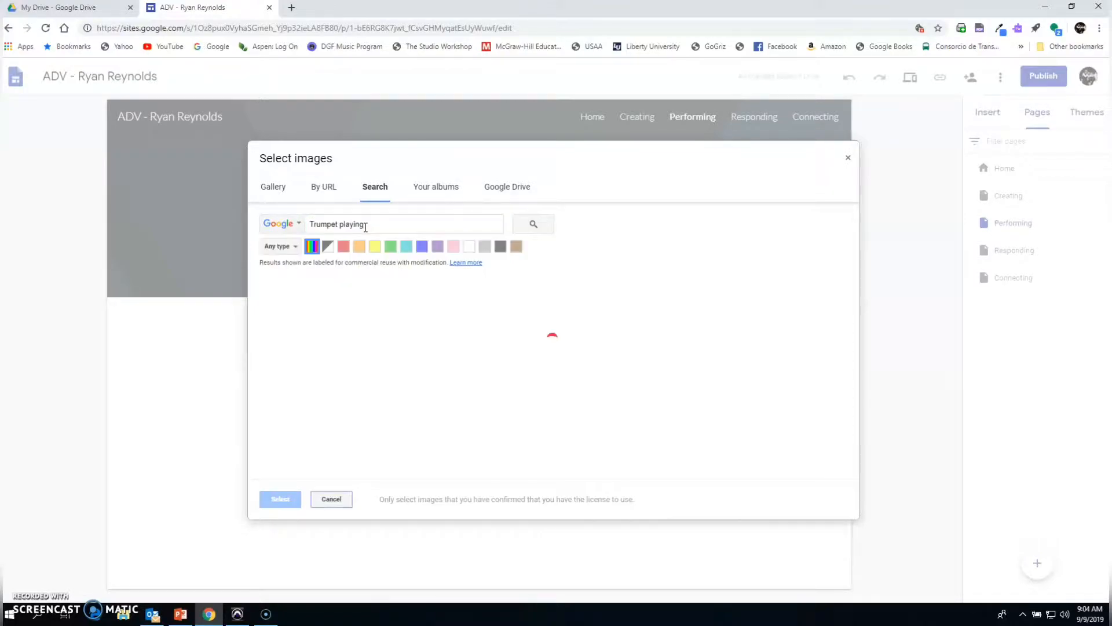
{"action": "left_click", "coordinate": [416, 225]}
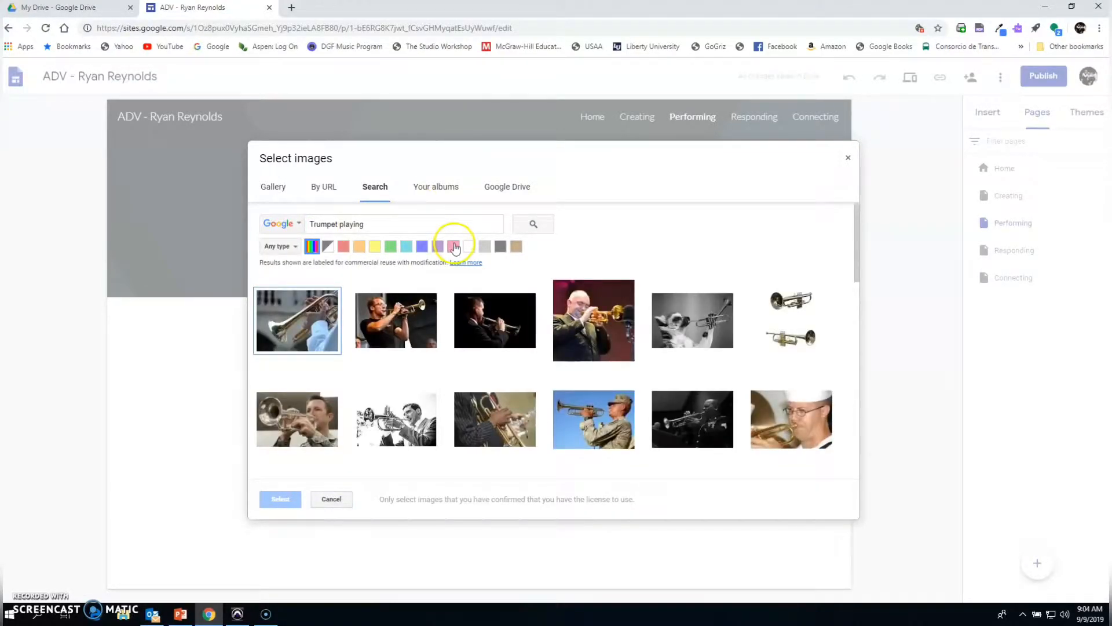
{"action": "left_click", "coordinate": [469, 316]}
{"action": "left_click", "coordinate": [279, 499]}
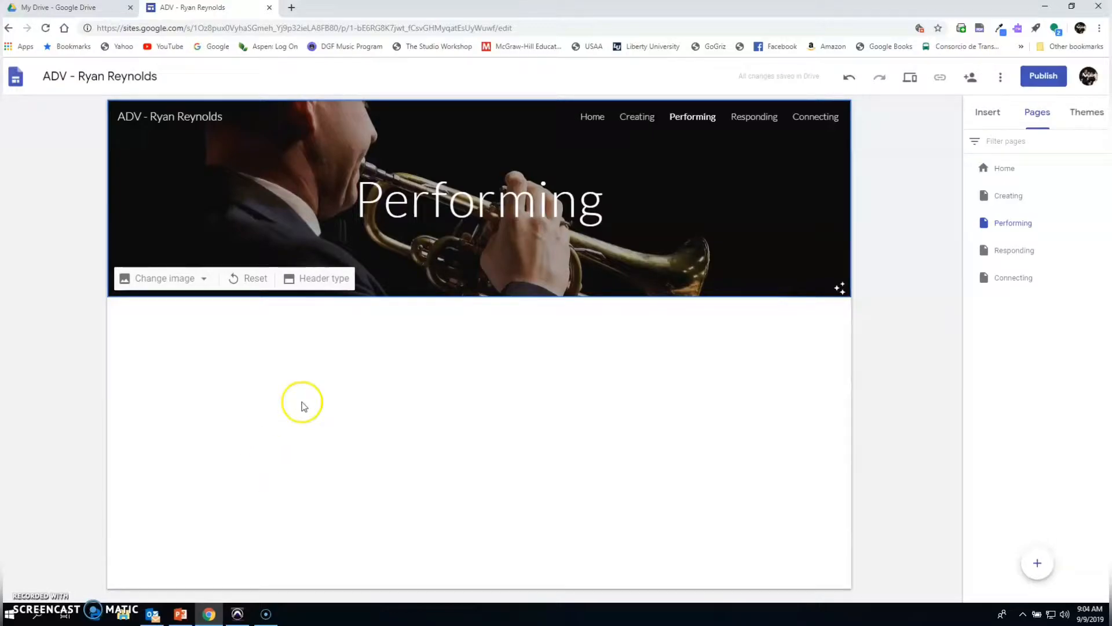
On the Responding page, search Google images for "Headphone" and set the photo of brown and silver headphones as the header image.
{"action": "left_click", "coordinate": [753, 118]}
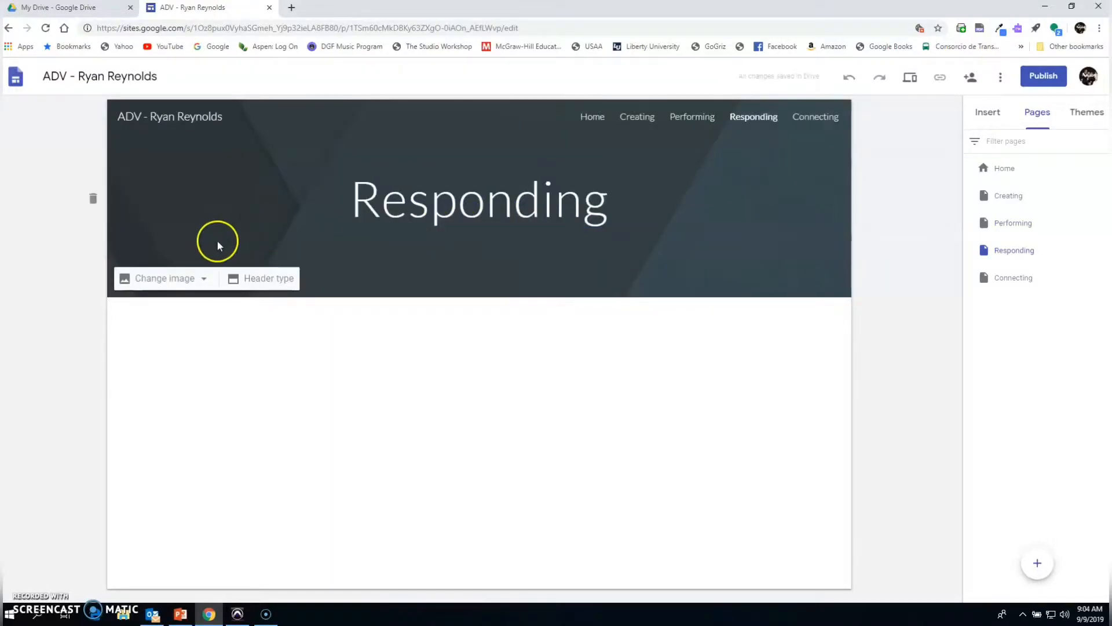
{"action": "left_click", "coordinate": [203, 279]}
{"action": "left_click", "coordinate": [200, 348]}
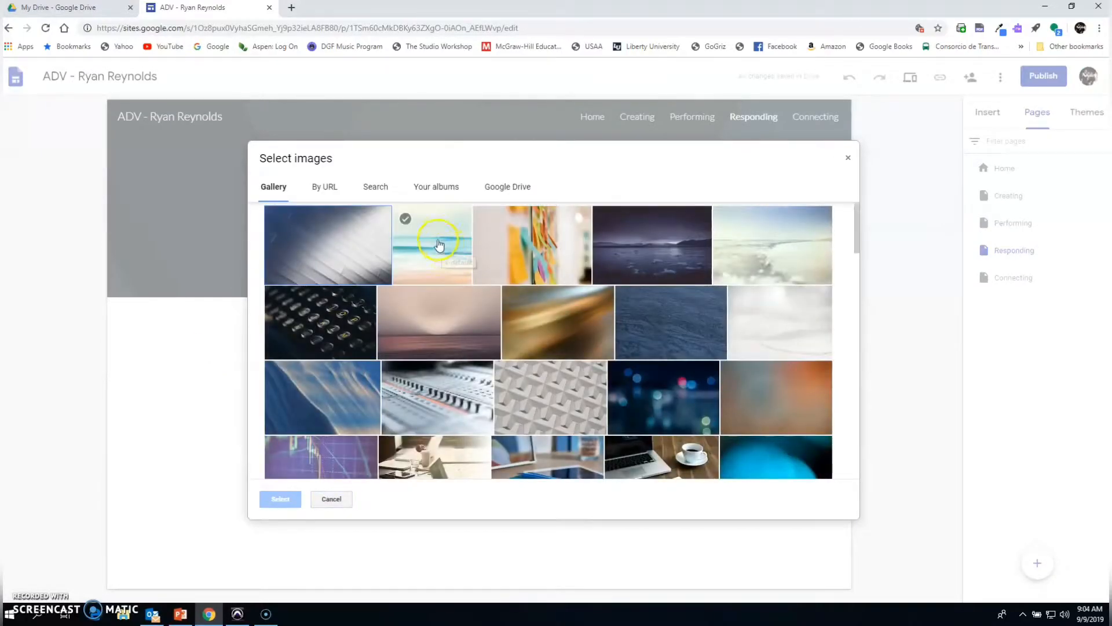
{"action": "left_click", "coordinate": [368, 191]}
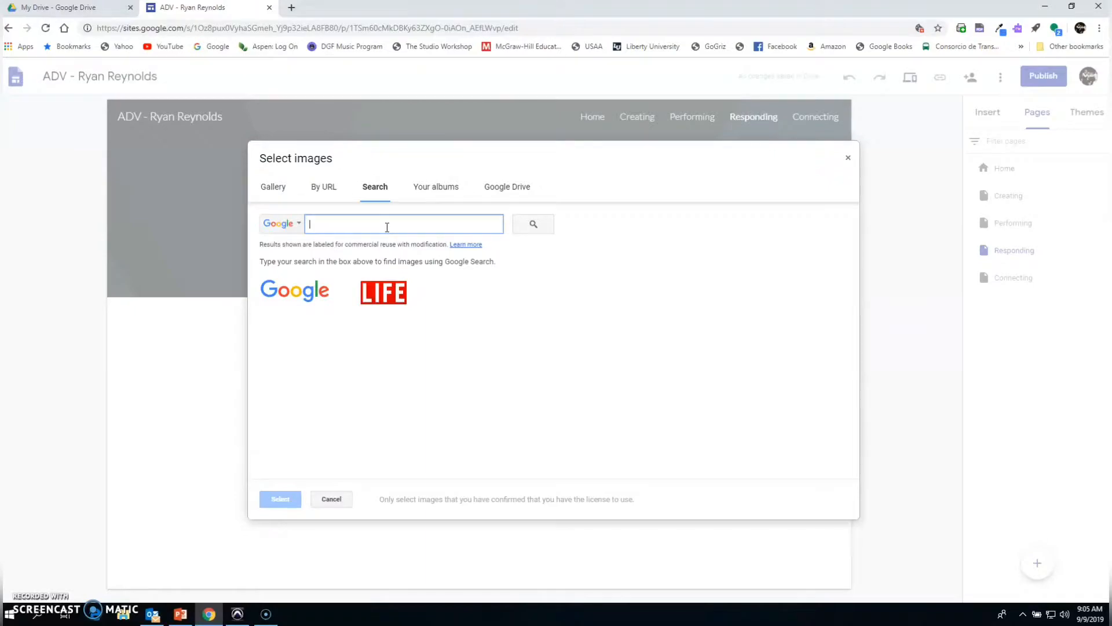
{"action": "type", "text": "Headphone"}
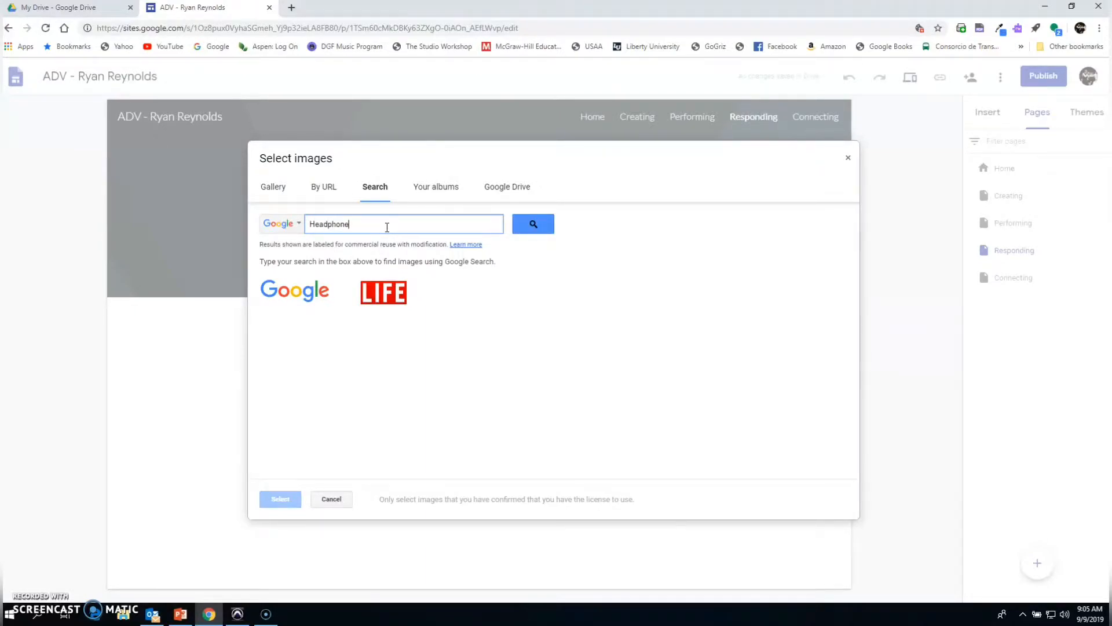
{"action": "key", "text": "Return"}
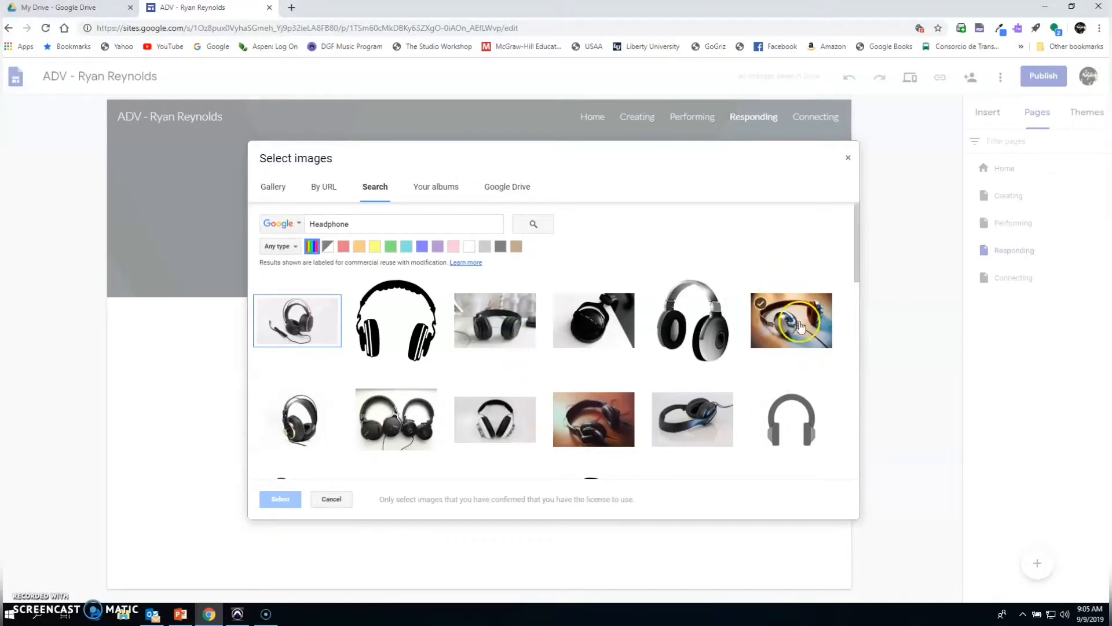
{"action": "left_click", "coordinate": [798, 322]}
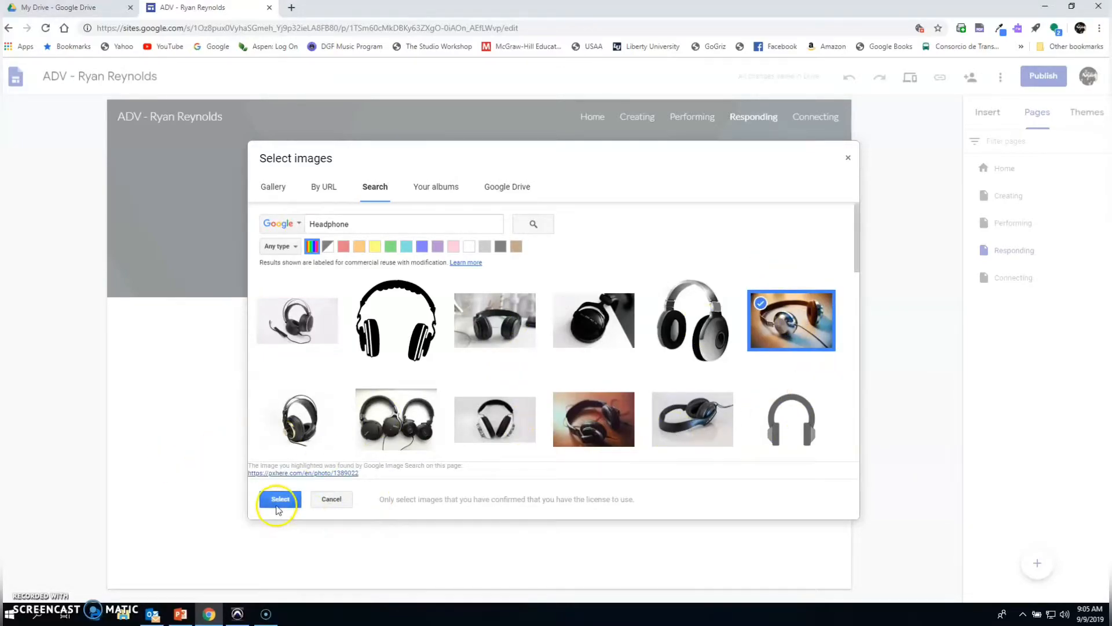
{"action": "left_click", "coordinate": [281, 499]}
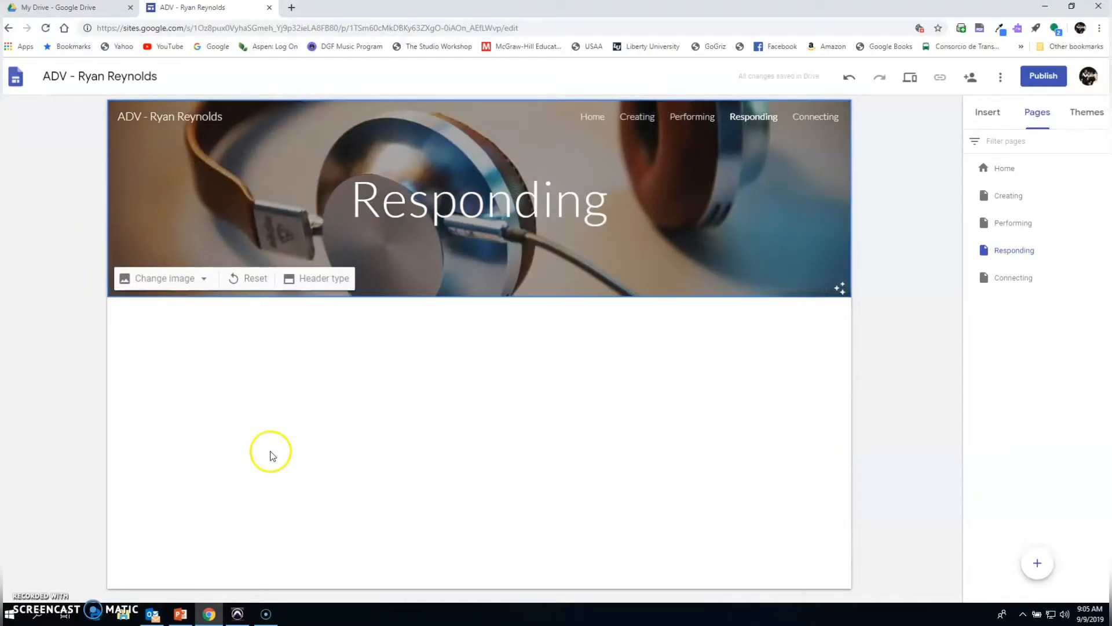
Go to the Connecting page and search Google images for "music on the brain" for its header.
{"action": "left_click", "coordinate": [824, 122]}
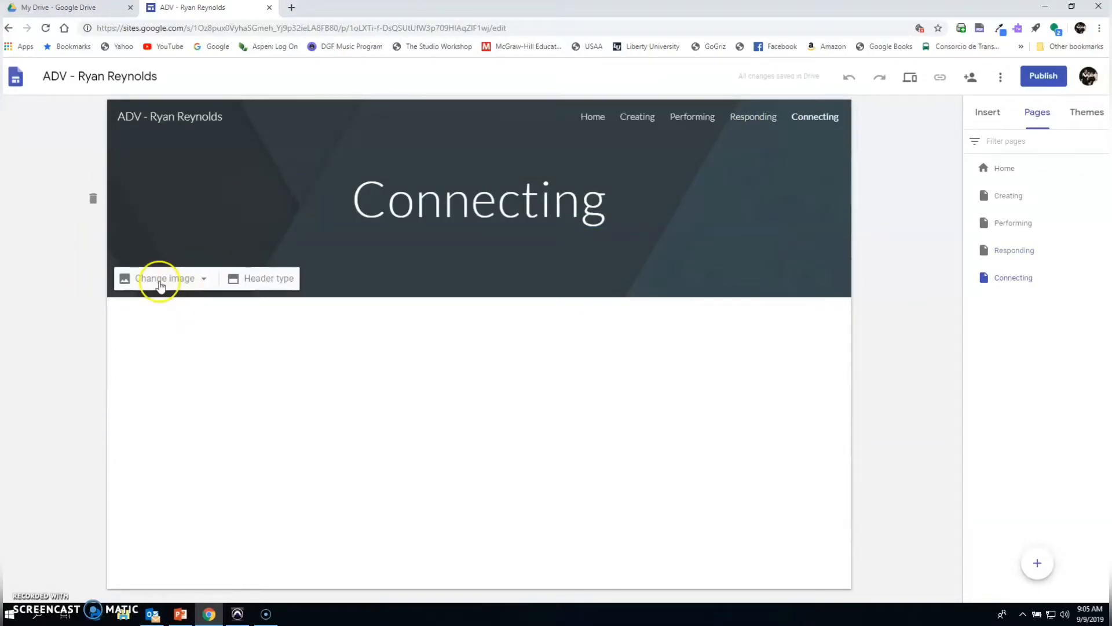
{"action": "left_click", "coordinate": [161, 285]}
{"action": "left_click", "coordinate": [178, 344]}
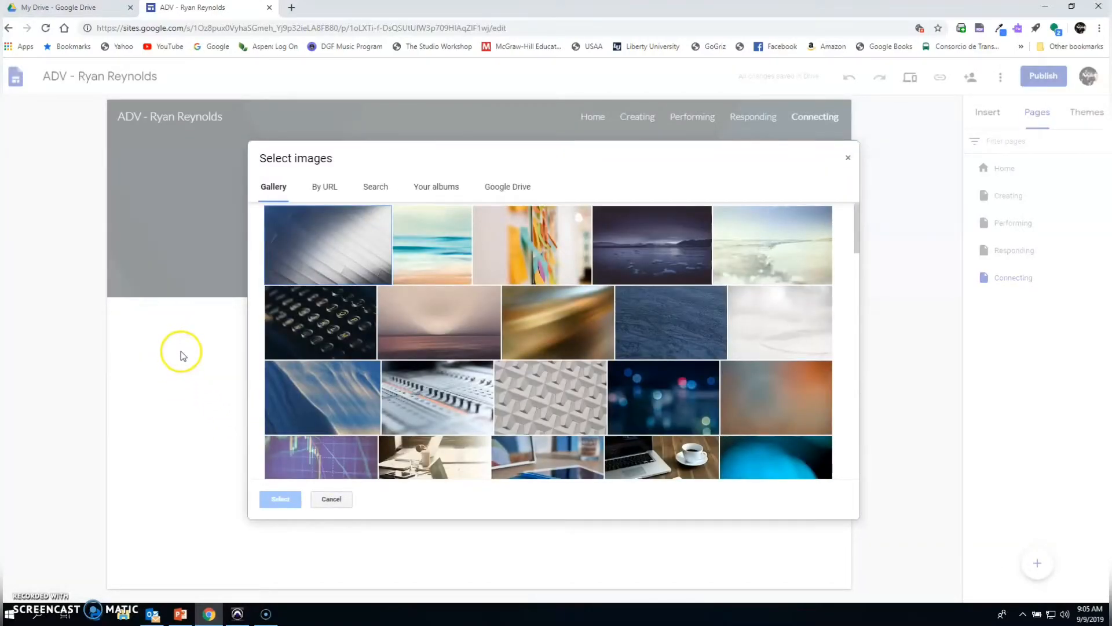
{"action": "left_click", "coordinate": [369, 247]}
{"action": "left_click", "coordinate": [374, 186]}
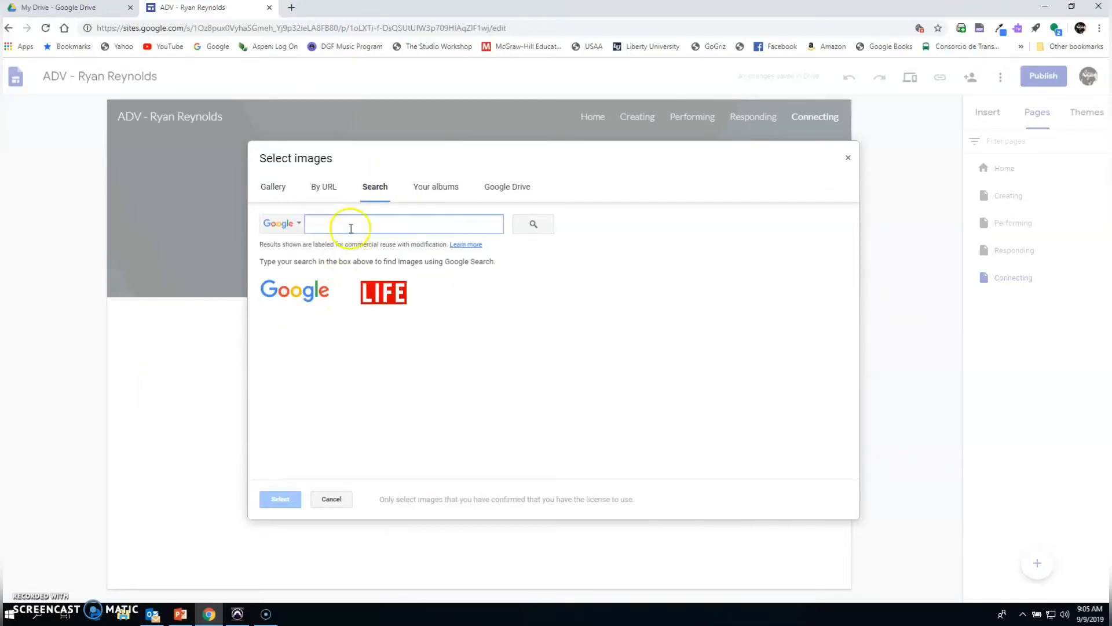
{"action": "type", "text": "music"}
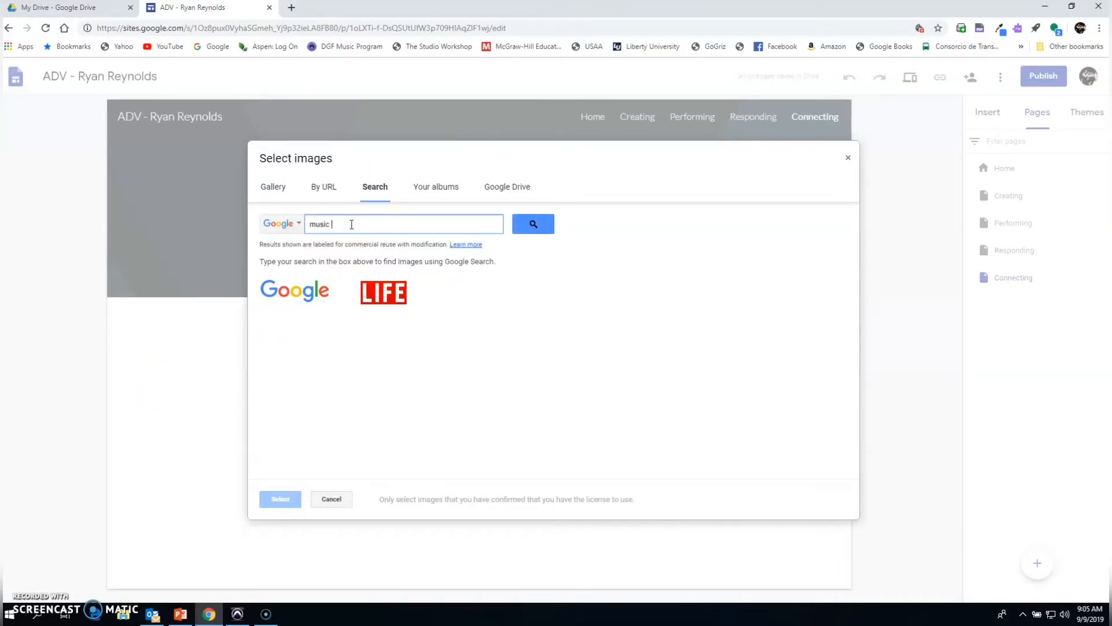
{"action": "type", "text": " on the brain"}
{"action": "key", "text": "Return"}
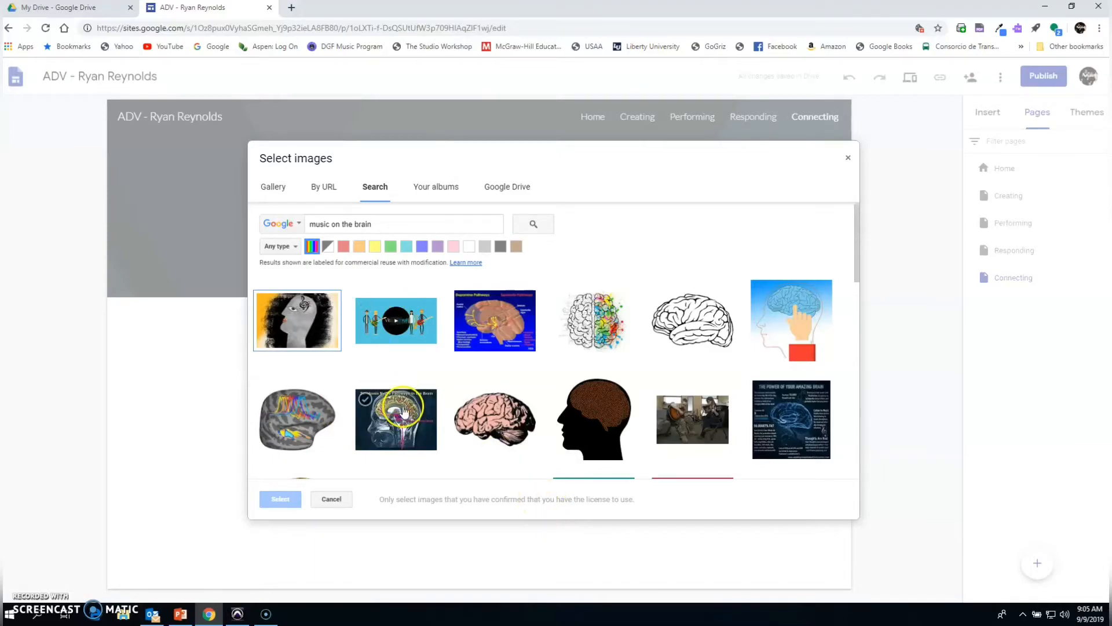
Set the brain drawing with formulas on one half and colourful paint splatters on the other as the Connecting page's header image.
{"action": "scroll", "coordinate": [439, 387], "scroll_direction": "down", "scroll_amount": 2}
{"action": "scroll", "coordinate": [439, 388], "scroll_direction": "down", "scroll_amount": 2}
{"action": "scroll", "coordinate": [437, 390], "scroll_direction": "up", "scroll_amount": 4}
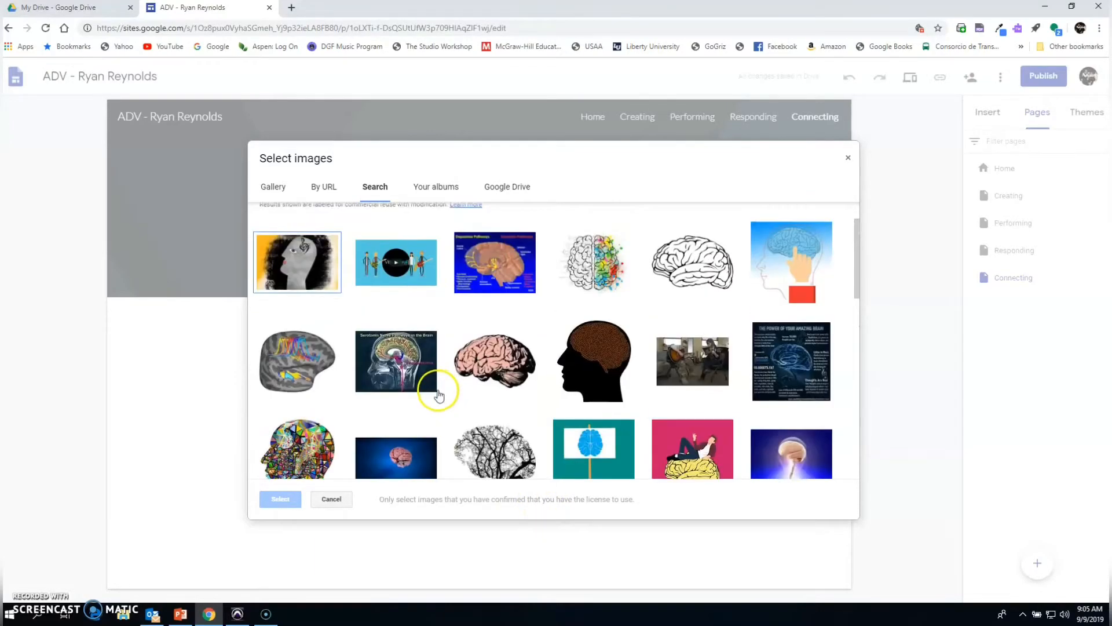
{"action": "left_click", "coordinate": [603, 273]}
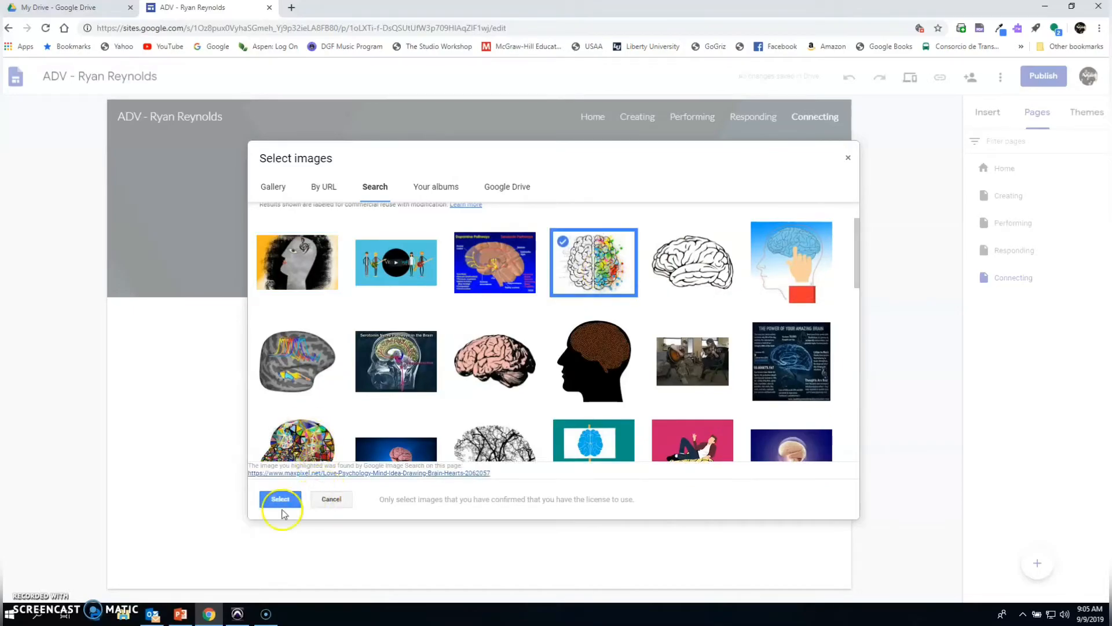
{"action": "left_click", "coordinate": [275, 502]}
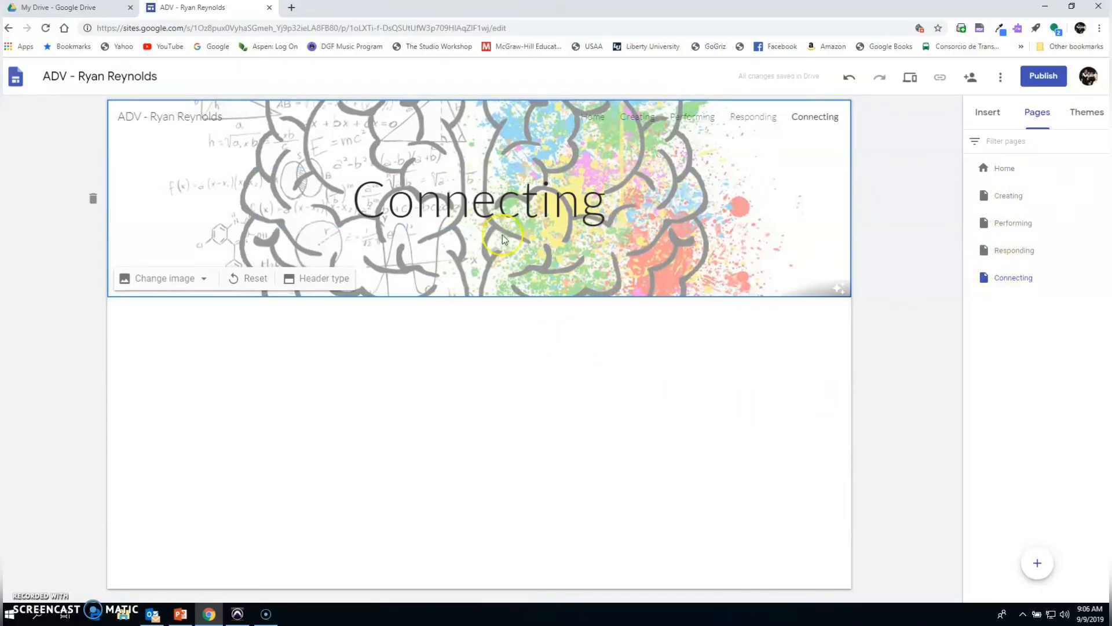
Review the headers of the Responding and Creating pages and return to the Home page.
{"action": "left_click", "coordinate": [1015, 250]}
{"action": "left_click", "coordinate": [1008, 193]}
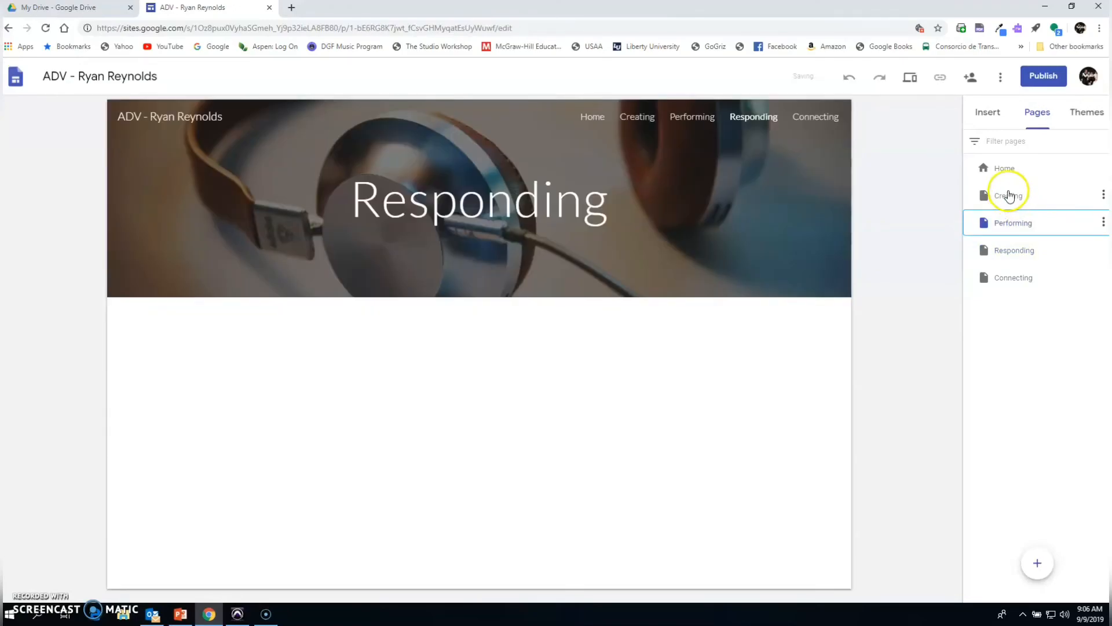
{"action": "left_click", "coordinate": [1006, 177]}
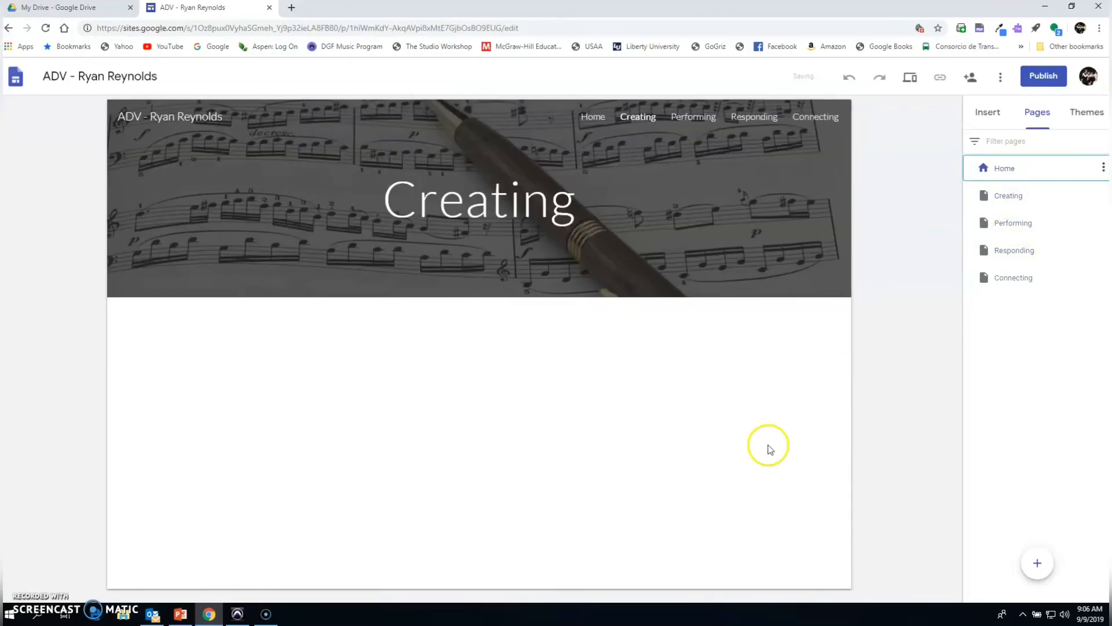